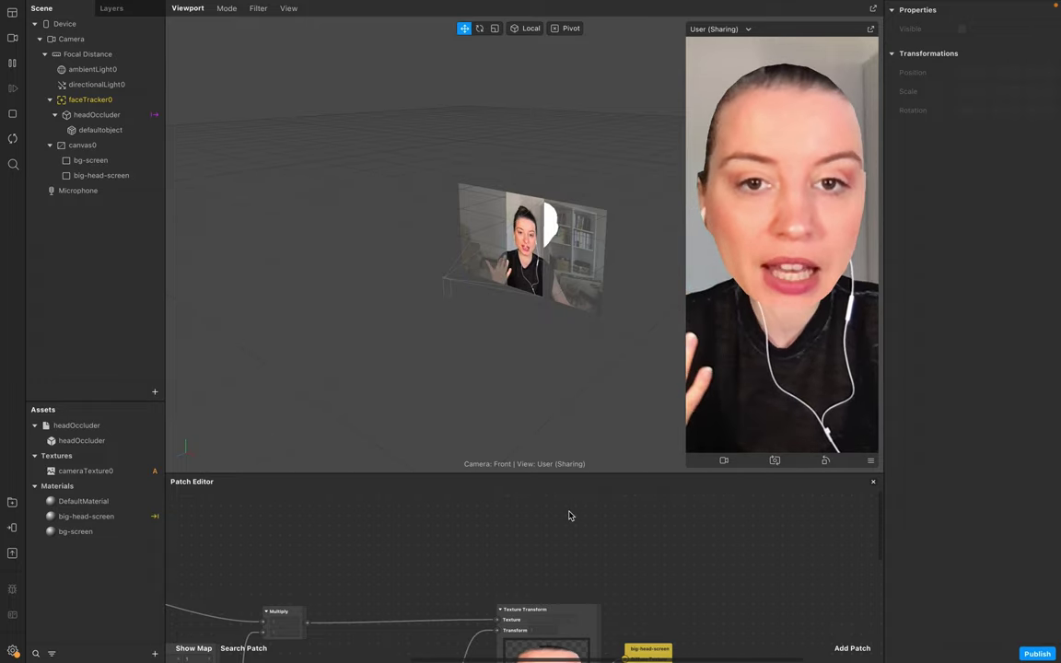
Enlarge the Patch Editor and examine the finished patch graph feeding the big-head-screen material
left_click_drag(561, 474, 545, 332)
scroll(469, 550, "left", 5)
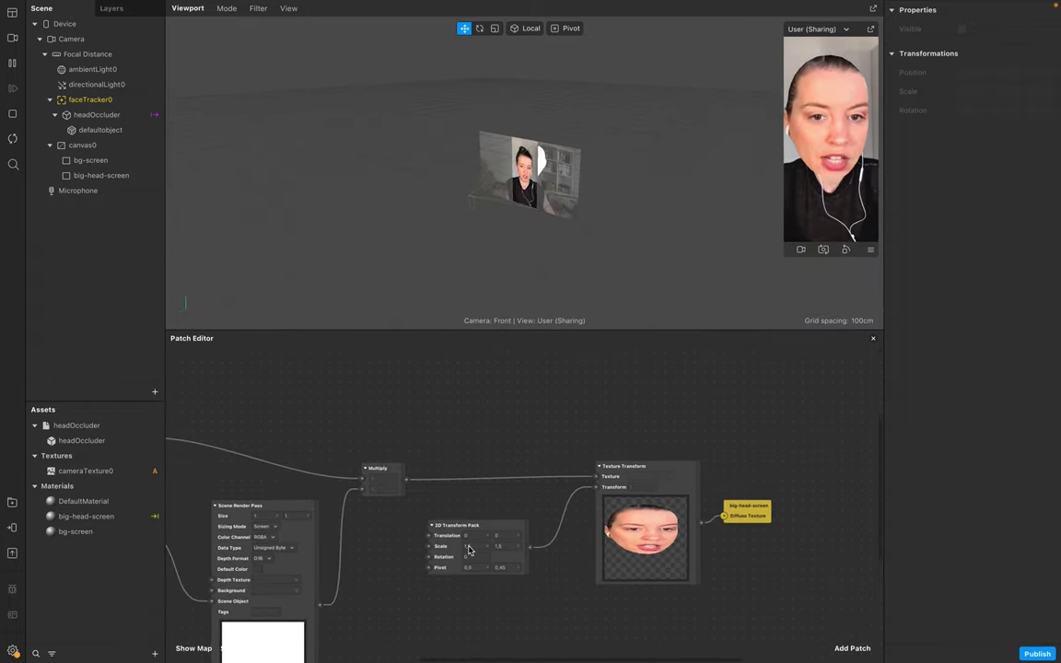
scroll(469, 550, "left", 5)
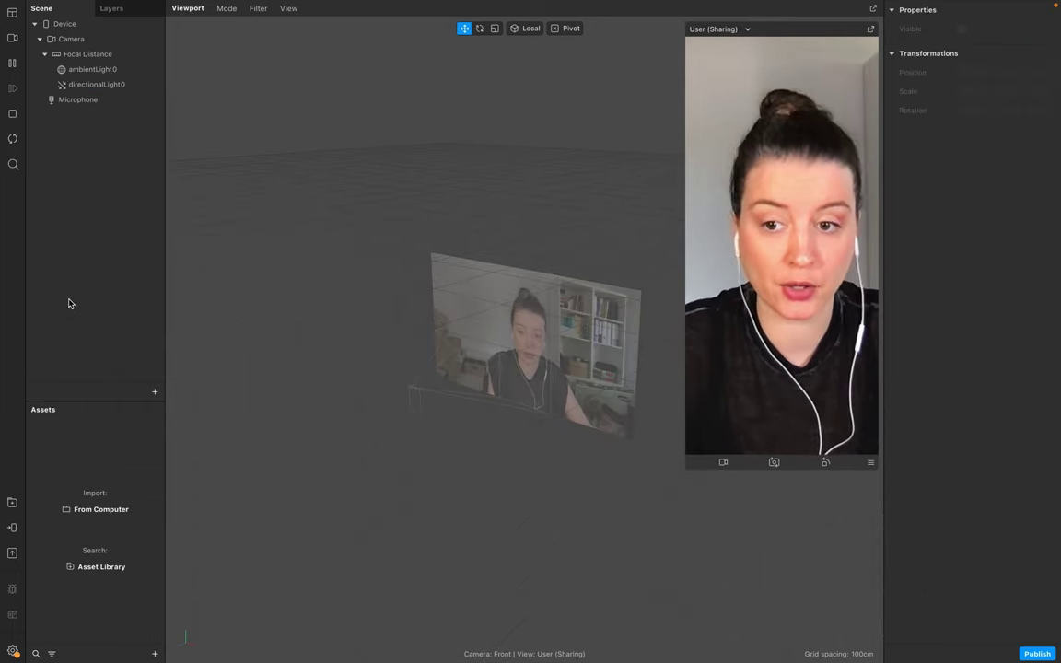
Extract the camera's texture as a new texture asset
left_click(71, 39)
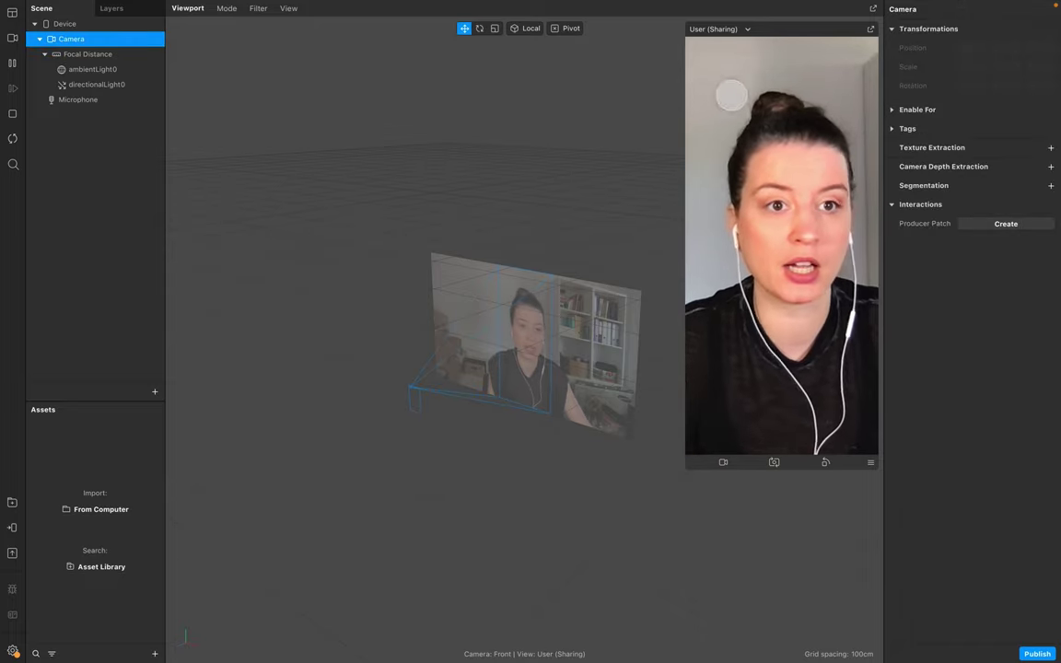
left_click(1052, 149)
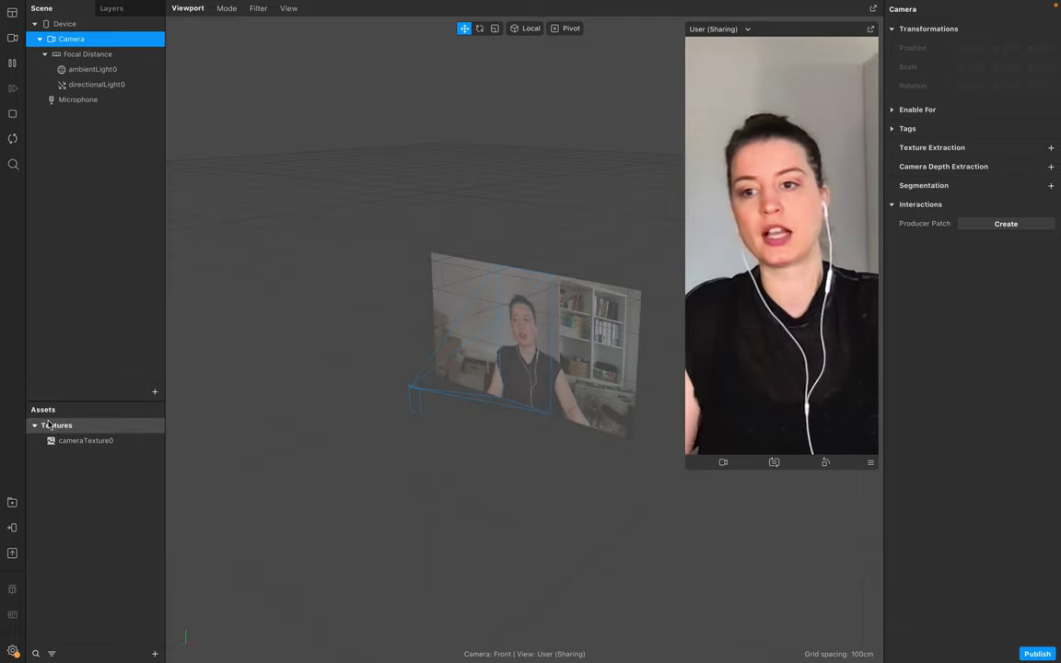
Import headOccluder.obj from the 3D folder of _SparkArAssets into the project's assets
left_click(155, 654)
mouse_move(213, 469)
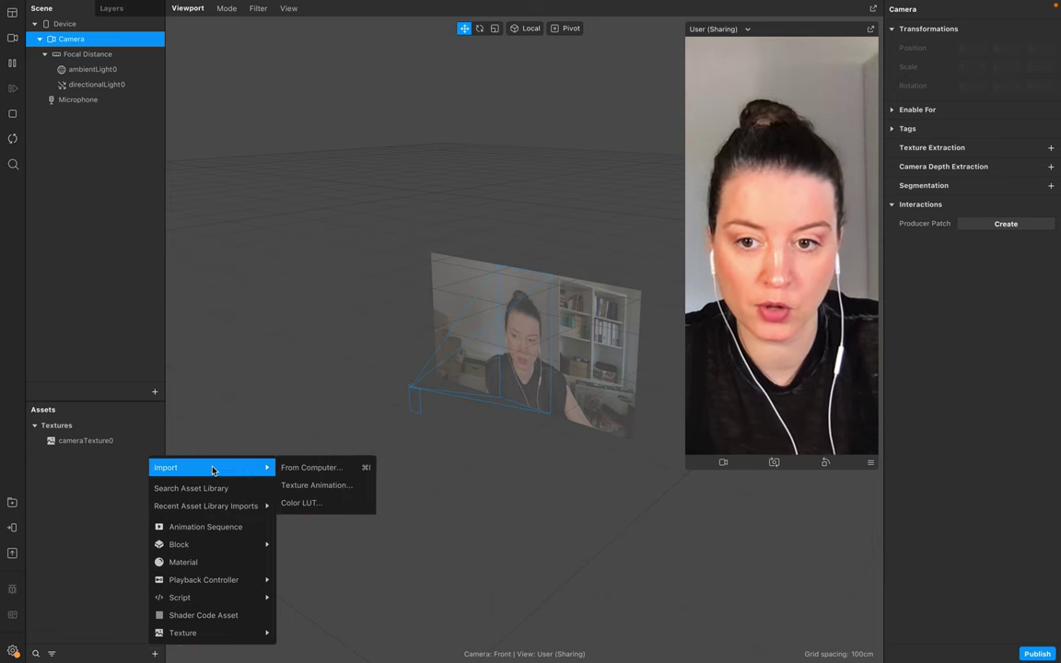
left_click(313, 468)
left_click(210, 41)
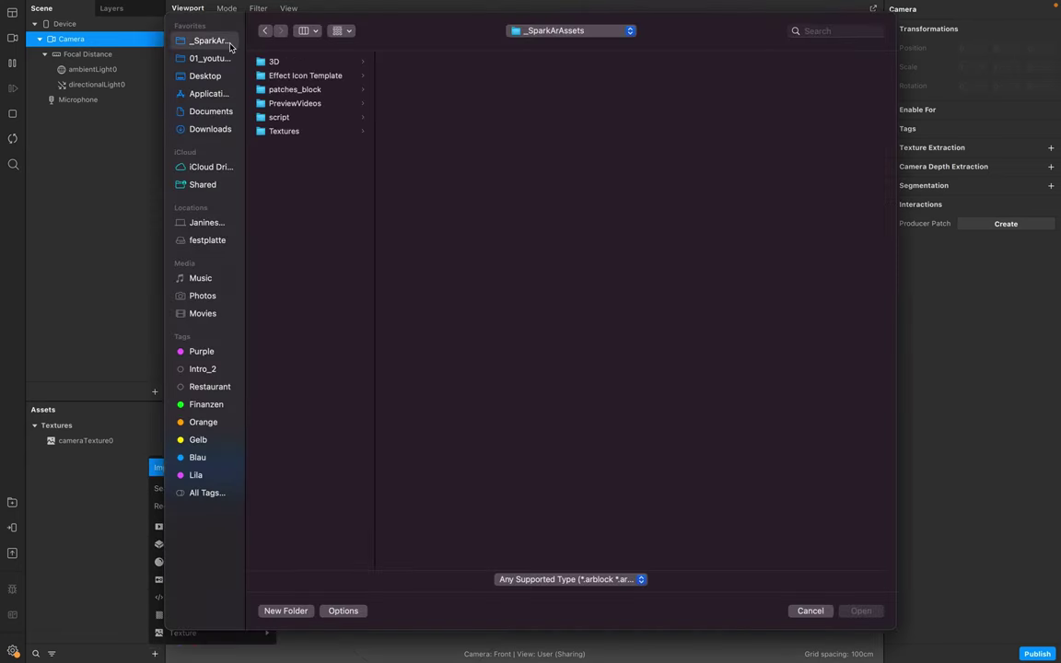
left_click_drag(246, 61, 330, 65)
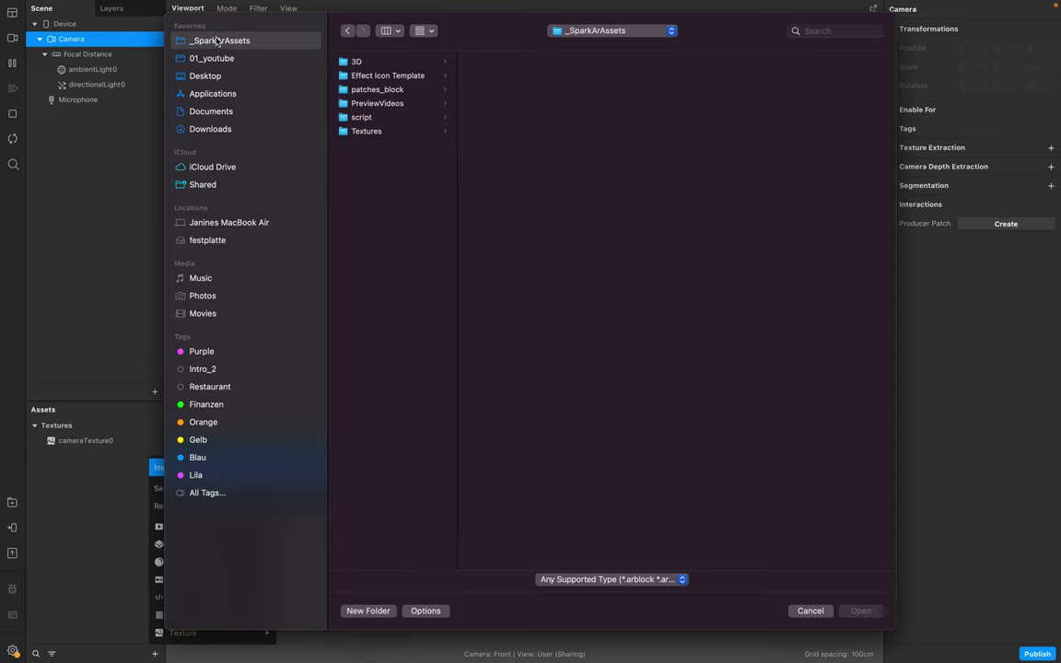
left_click(356, 62)
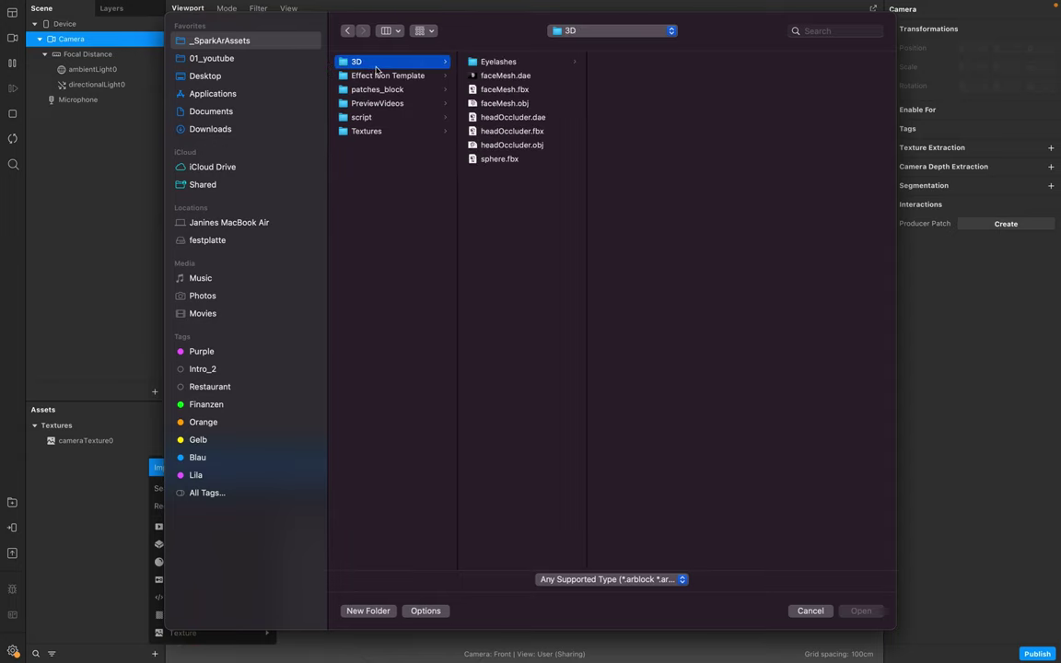
left_click(502, 146)
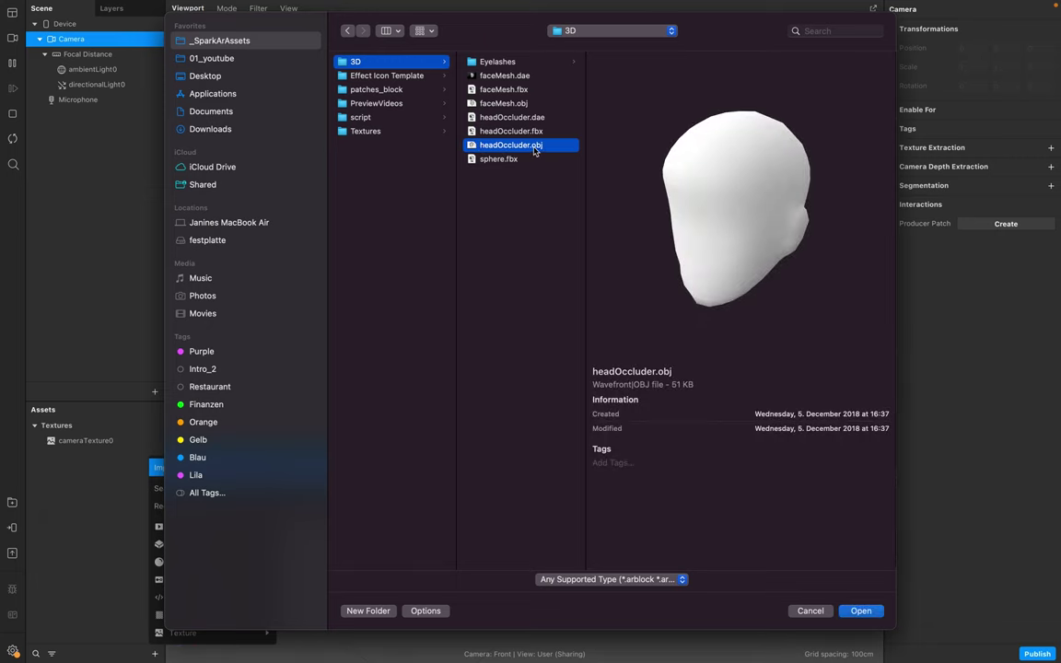
left_click(861, 612)
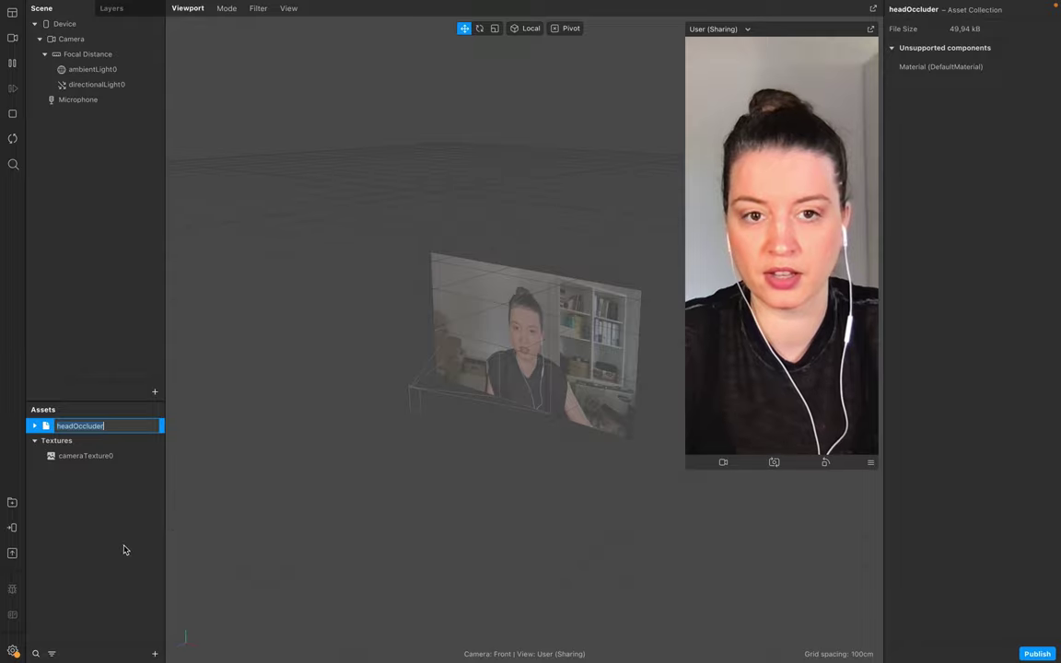
Switch to the Spark AR downloads page in Chrome, locate The Face Reference Assets entry, and return to Spark AR Studio
left_click(39, 21)
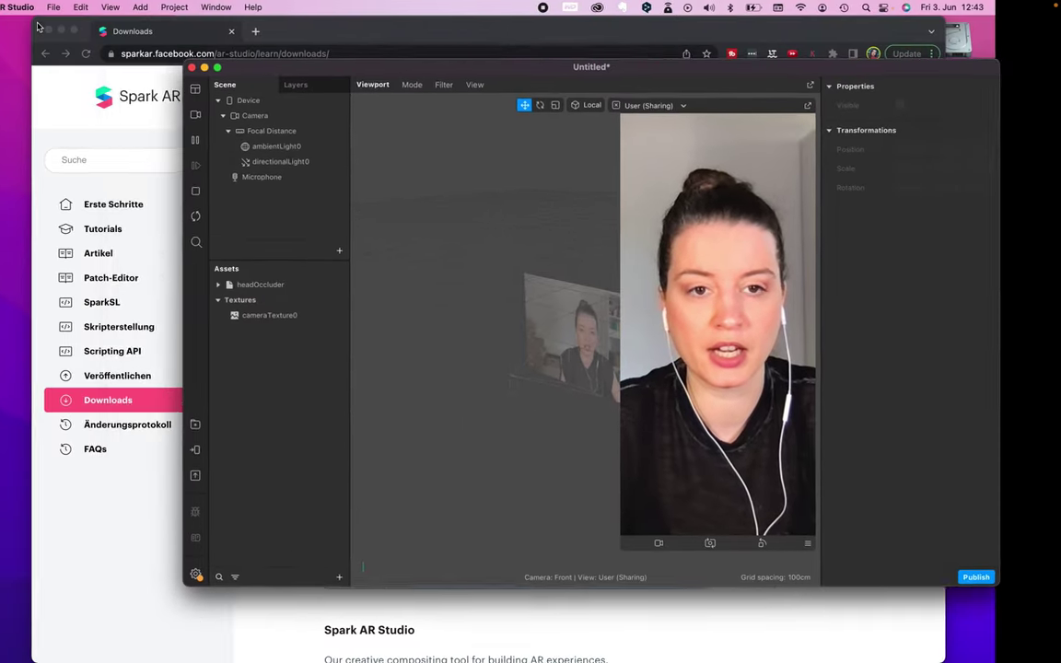
left_click(519, 34)
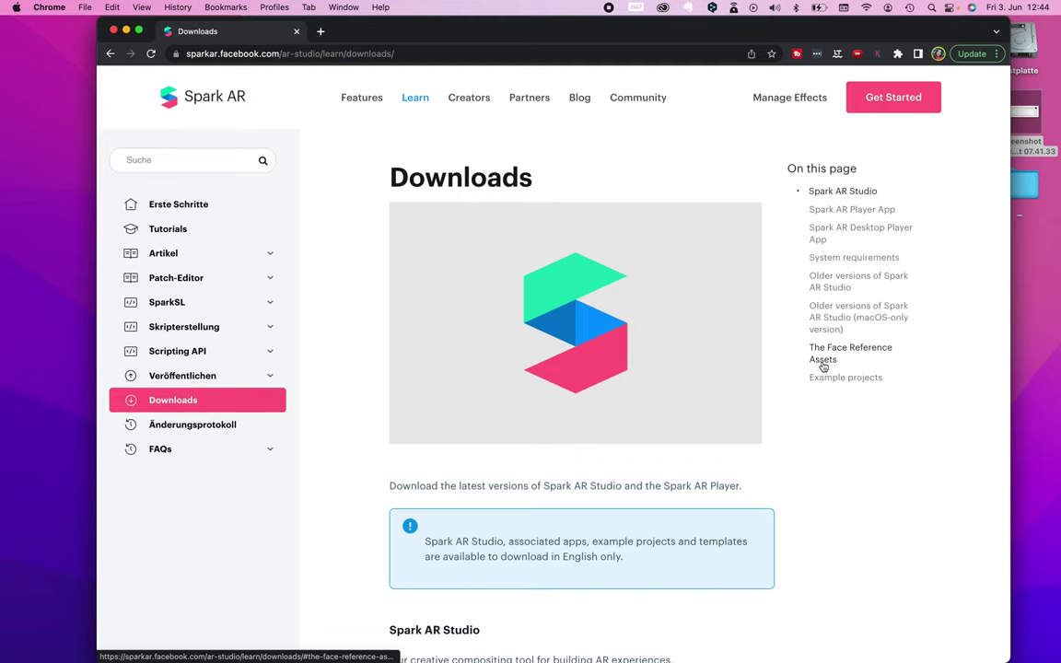
mouse_move(522, 656)
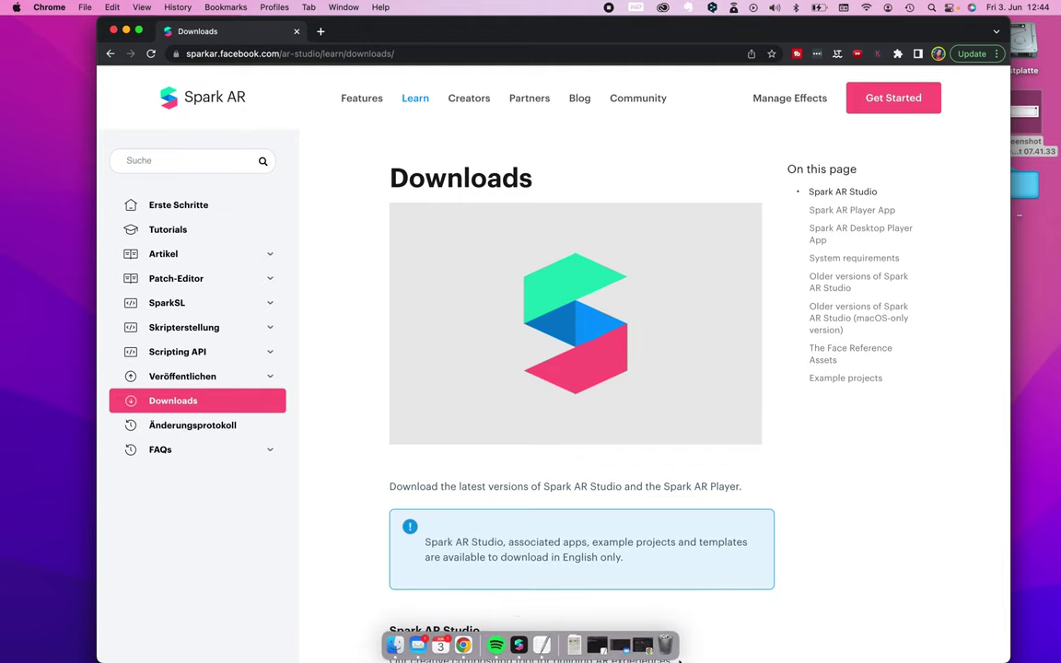
left_click(519, 632)
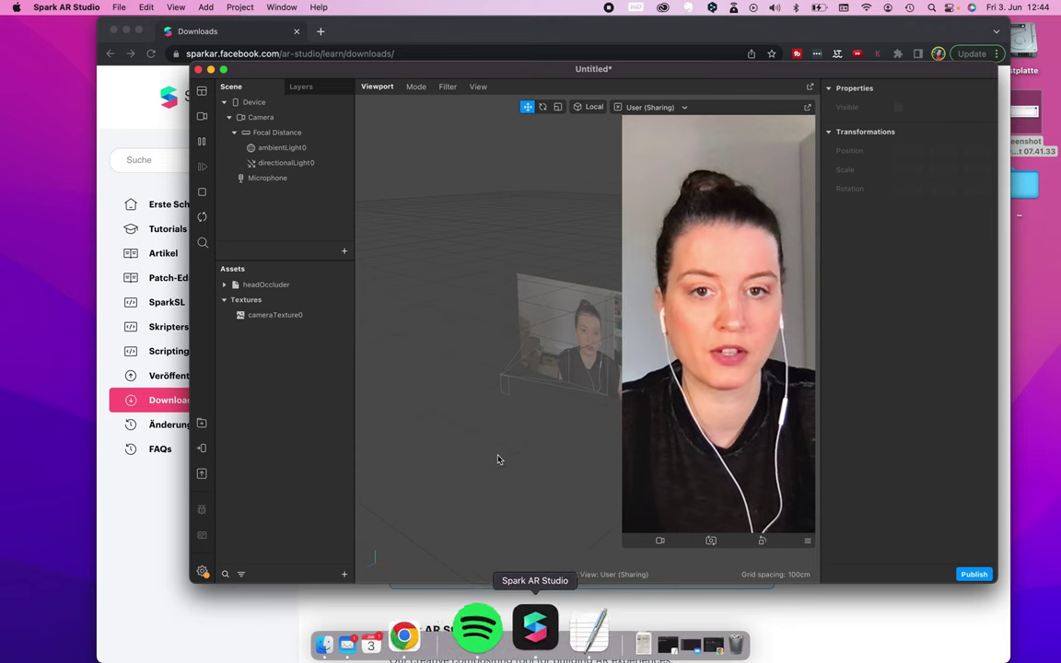
key("ctrl+super+f")
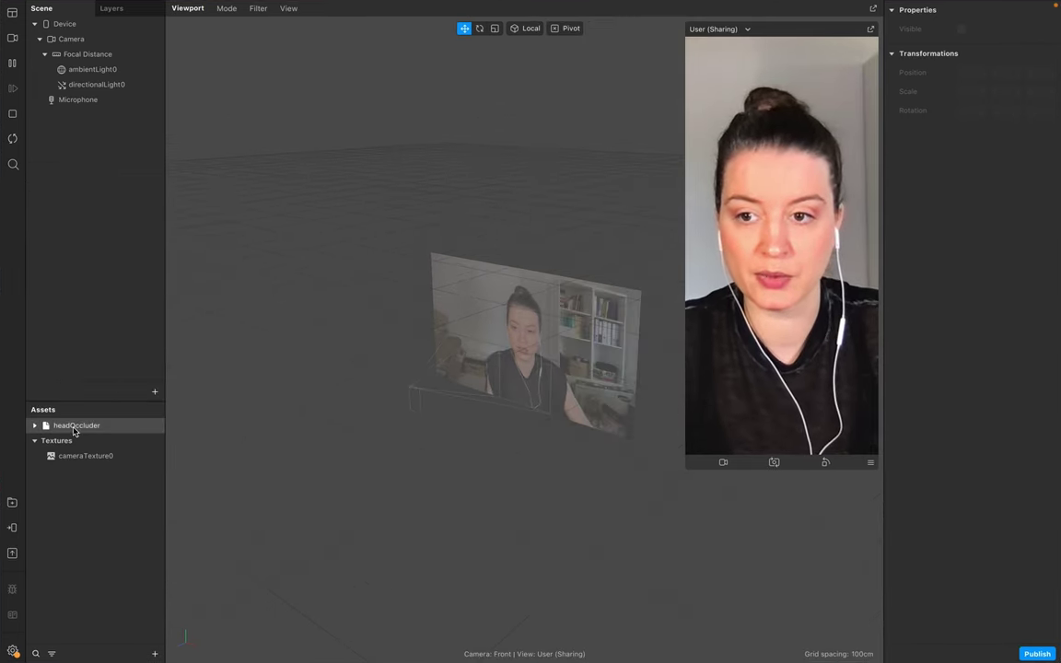
Add the headOccluder asset to the scene and nest it under a new Face Tracker
left_click_drag(81, 429, 88, 266)
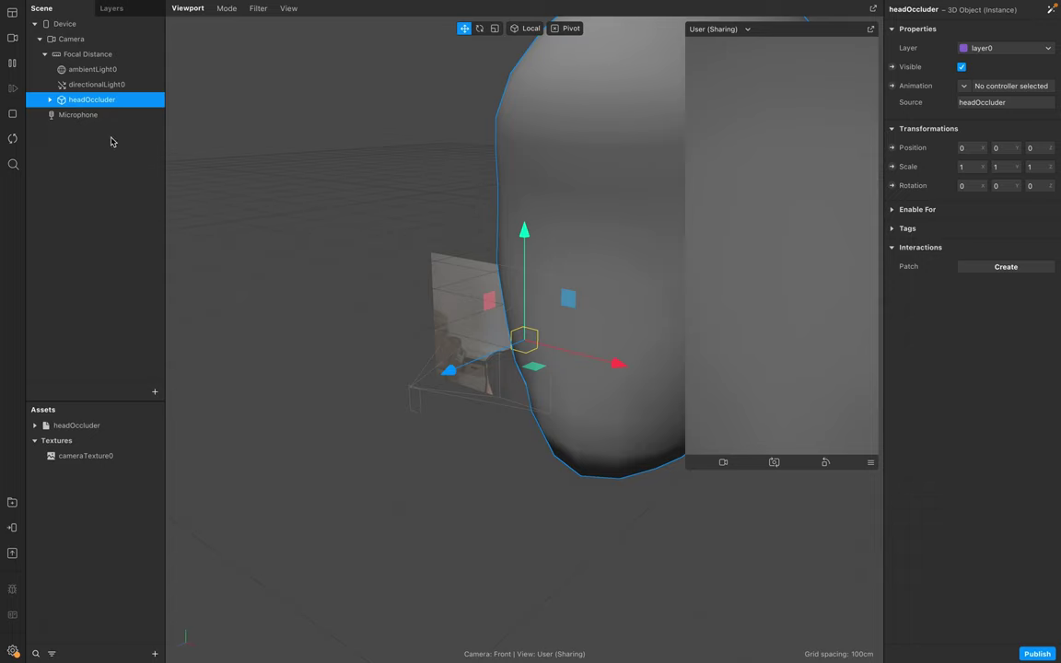
left_click(62, 97, "super")
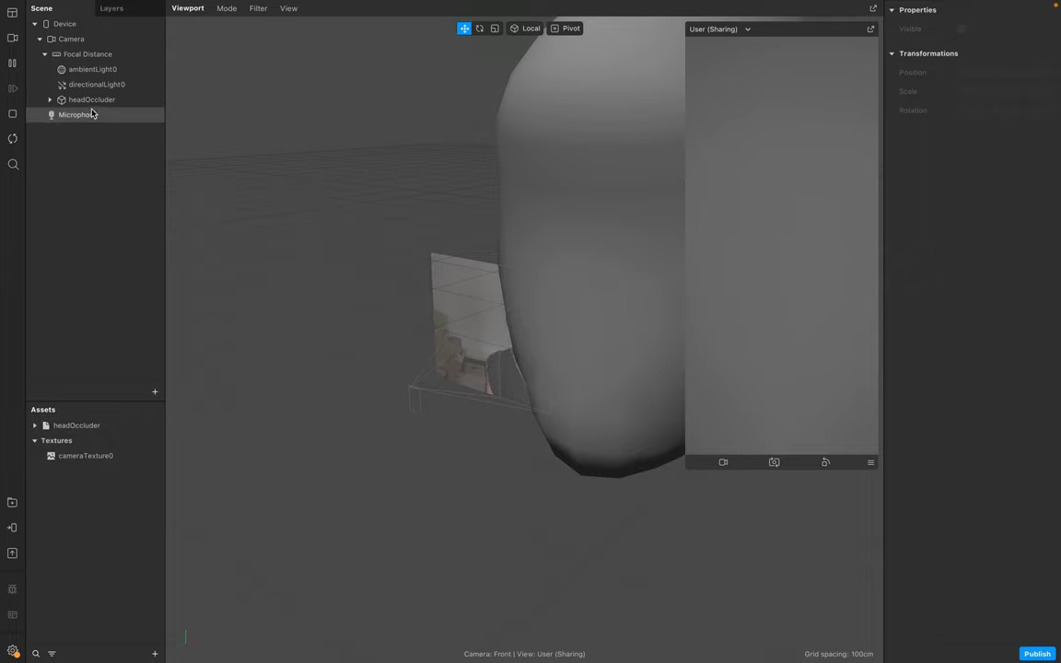
left_click(154, 393)
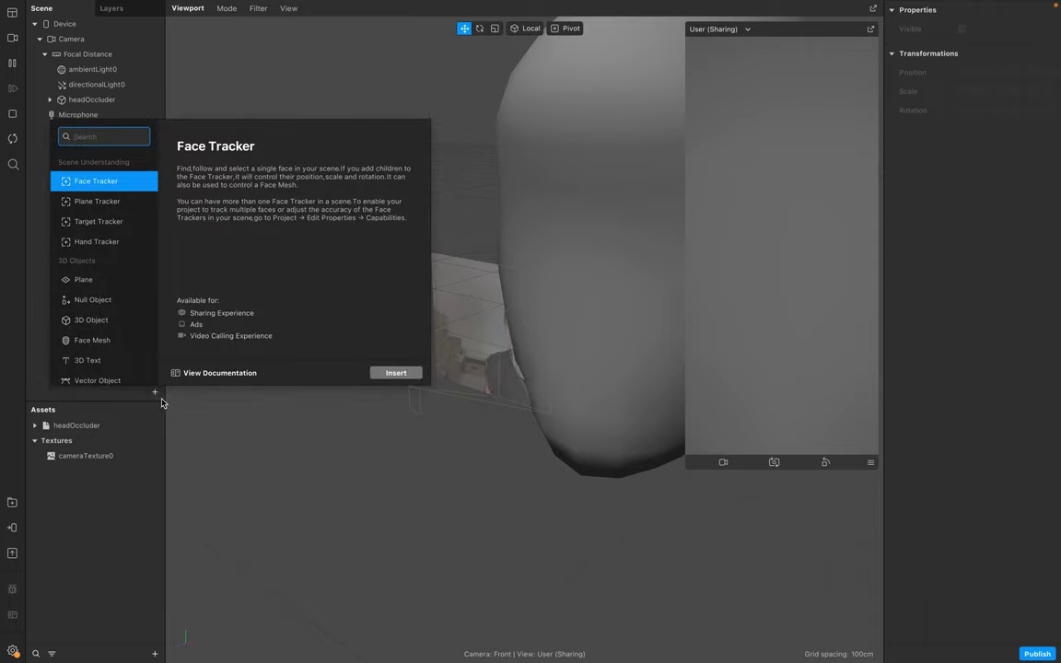
left_click(396, 373)
left_click_drag(91, 99, 93, 118)
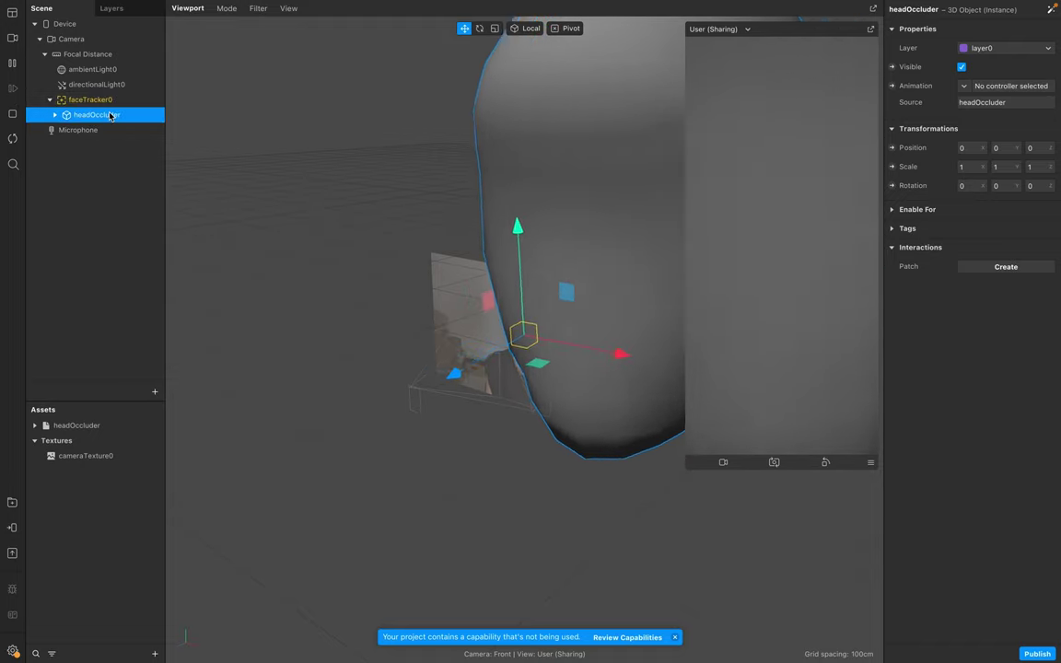
Set the scale of the headOccluder's defaultobject mesh to 0.115 on the X, Y and Z axes
double_click(93, 120)
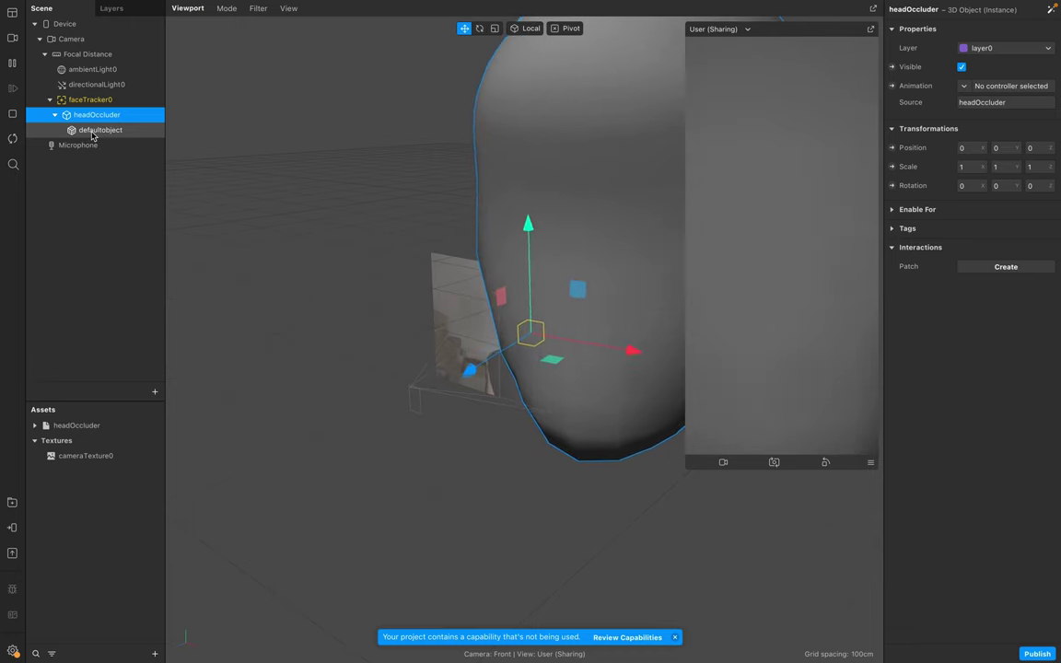
left_click(92, 133)
left_click(86, 116)
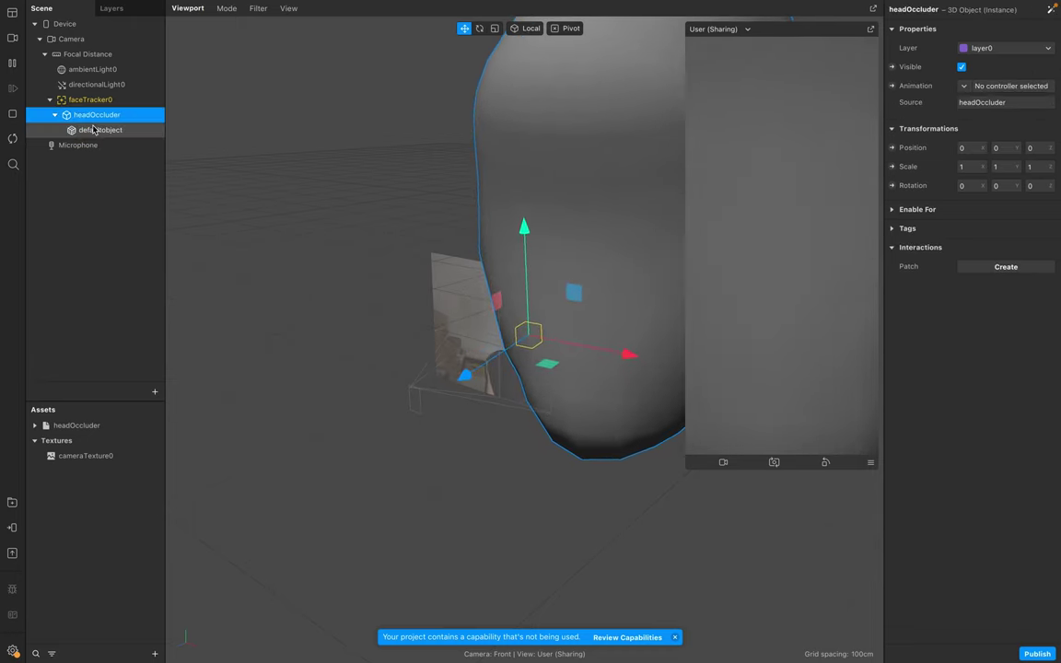
left_click(97, 134)
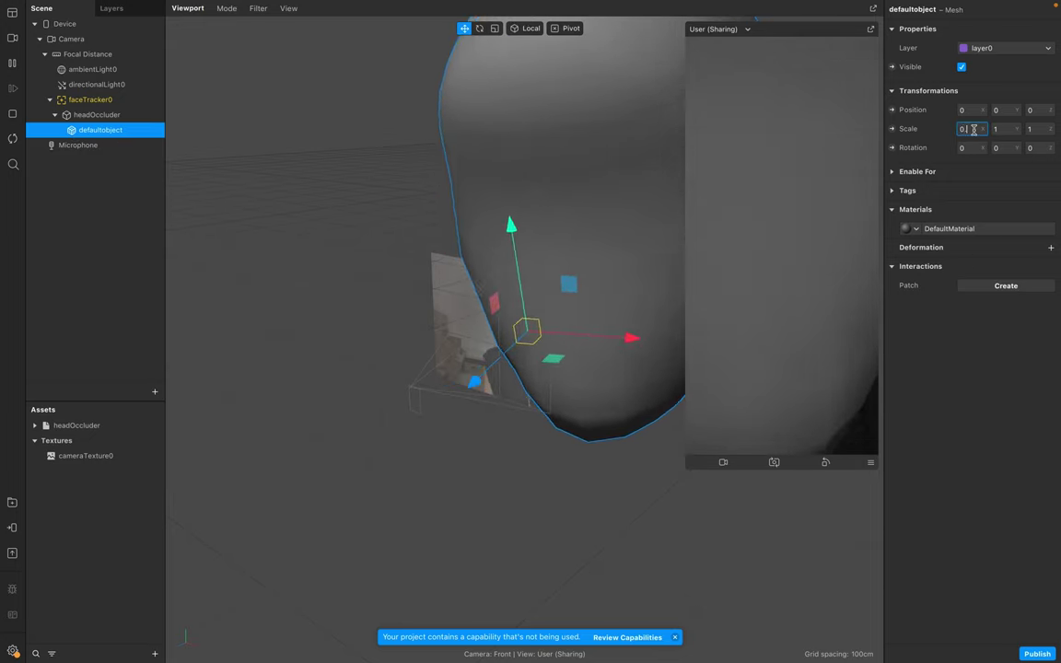
type("0.115")
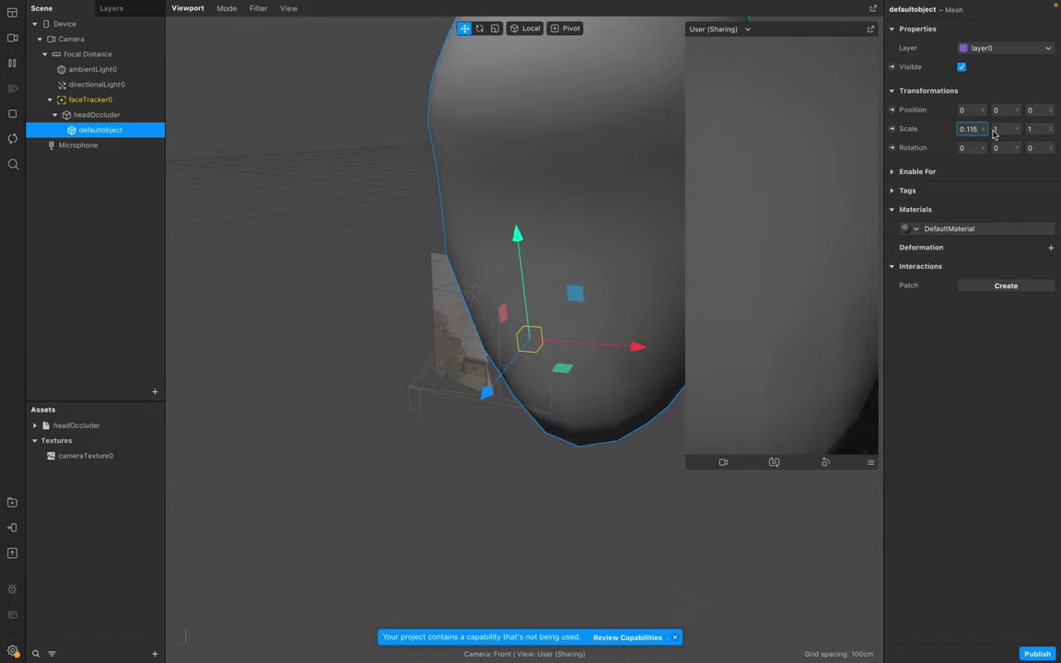
left_click(1009, 129)
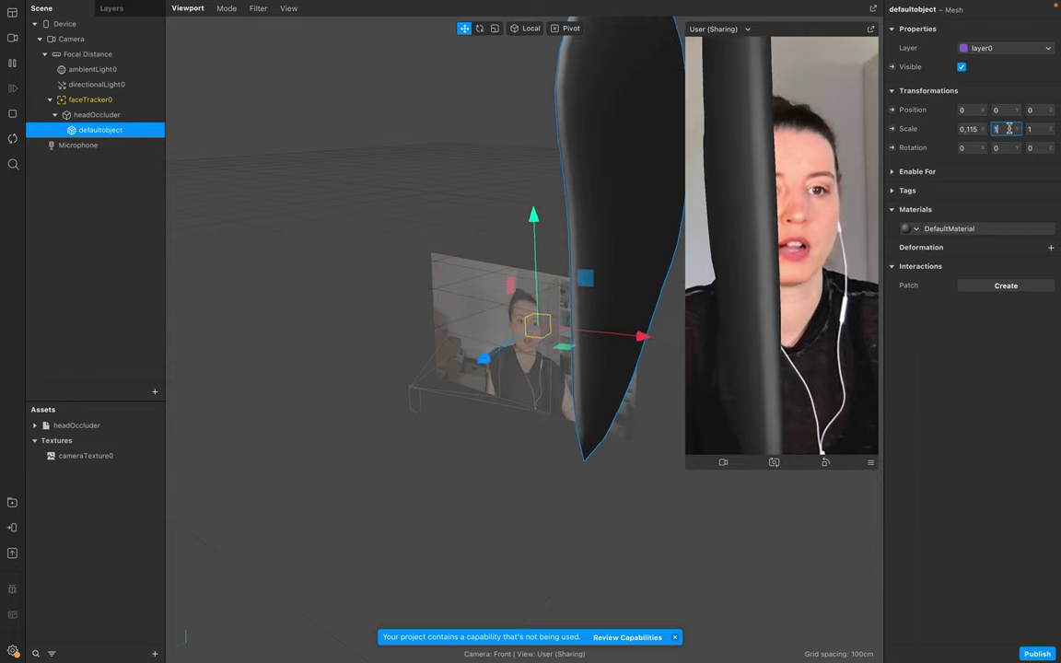
type("0.115")
key("Return")
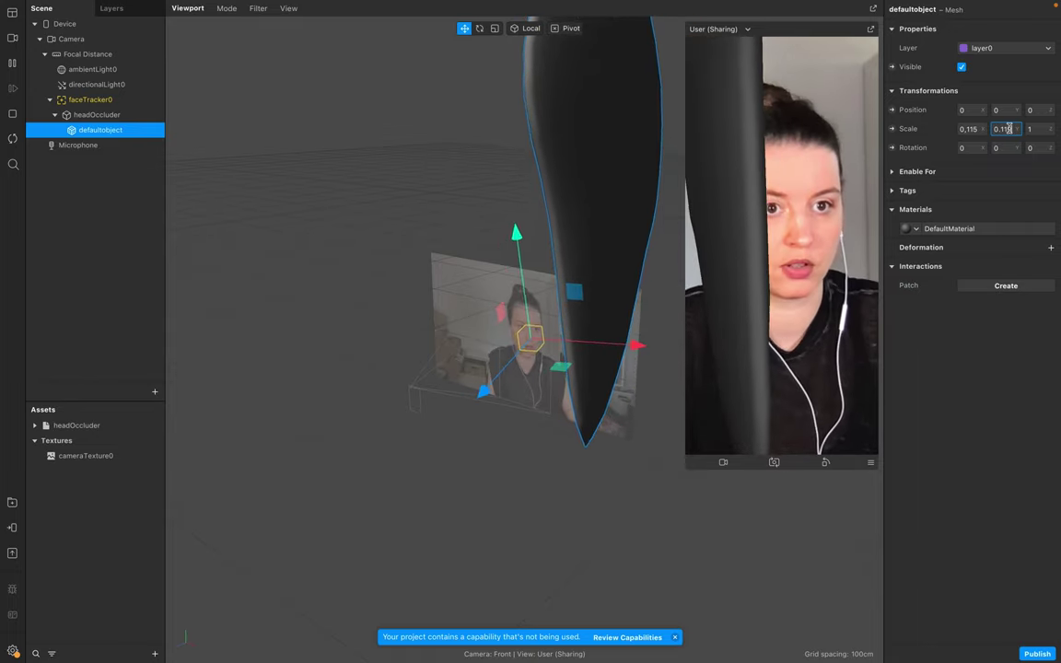
left_click(1034, 129)
type("0.115")
key("Return")
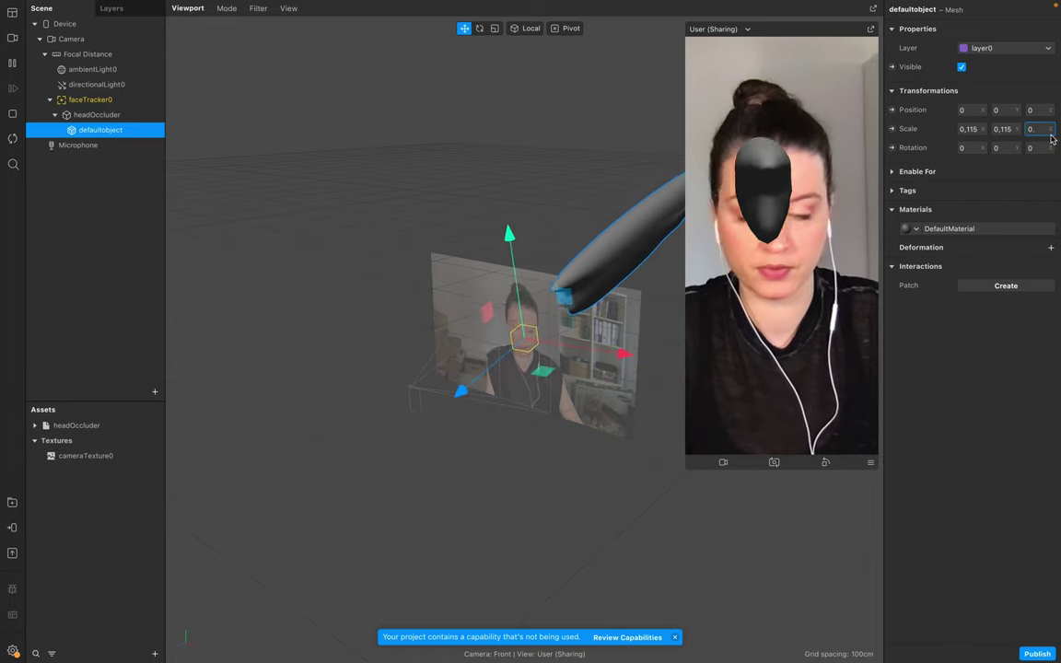
key("Return")
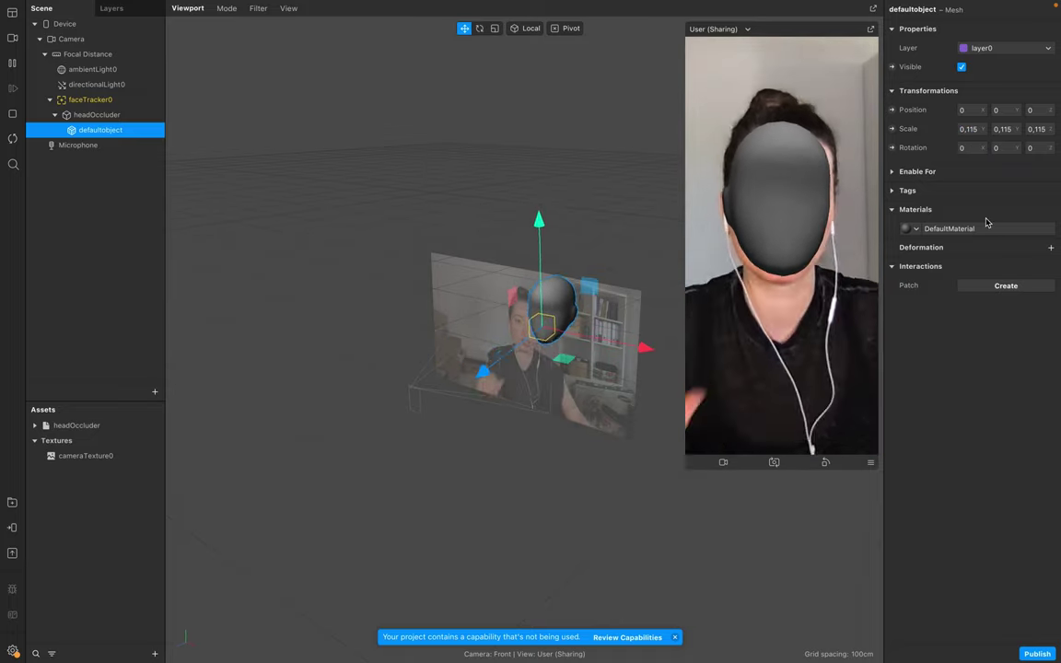
left_click(138, 369)
left_click(154, 393)
left_click(37, 370)
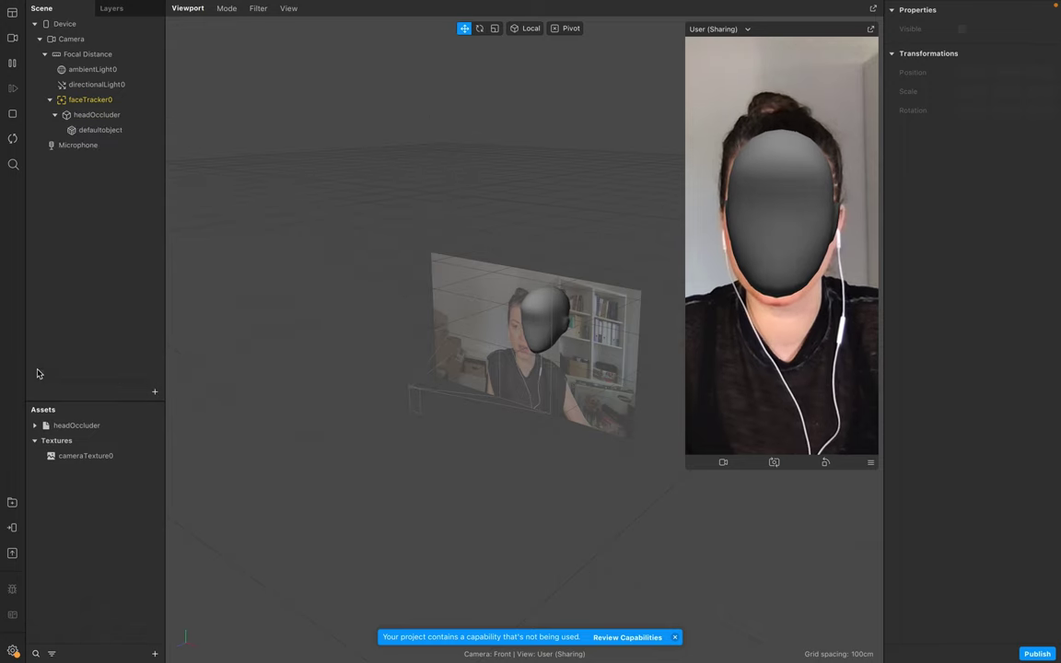
Change the defaultobject mesh's DefaultMaterial to the Flat shader type with a white diffuse color
left_click(92, 130)
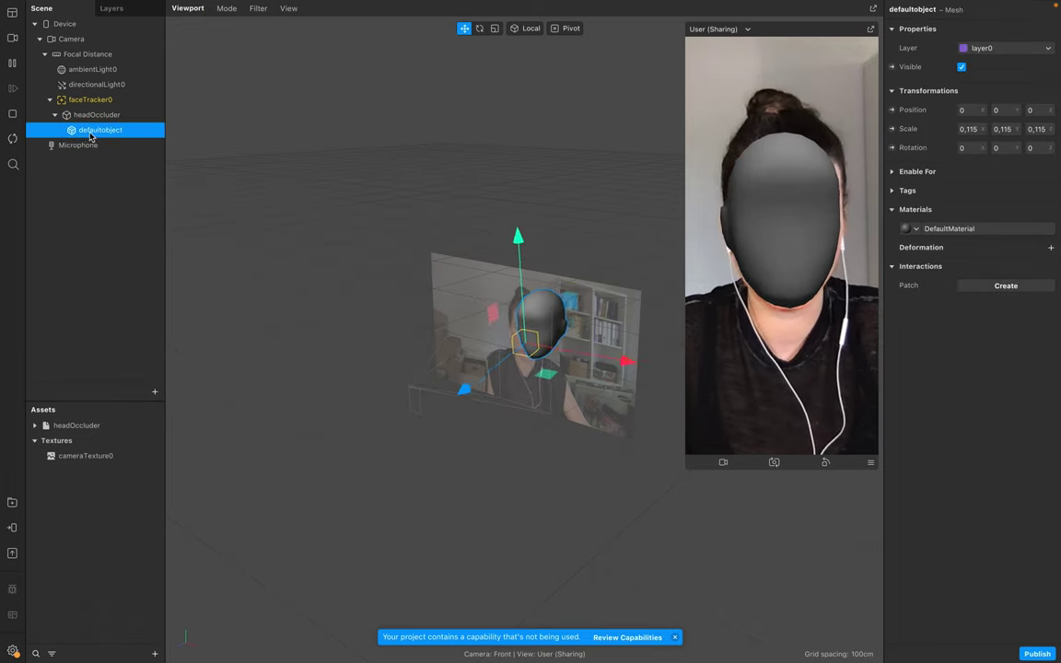
left_click(35, 426)
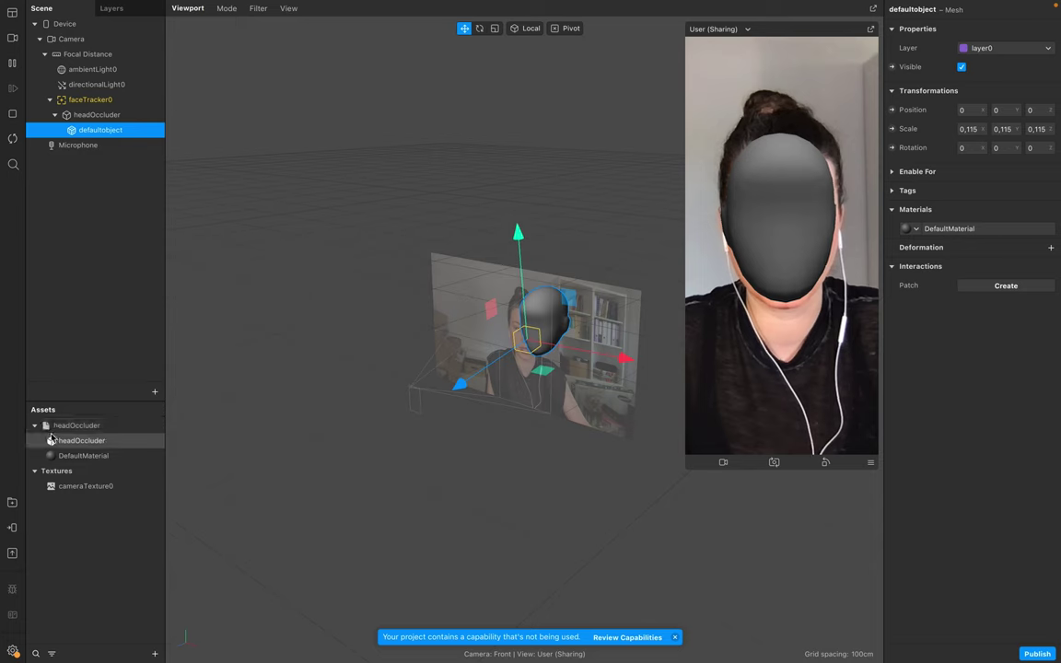
left_click(944, 230)
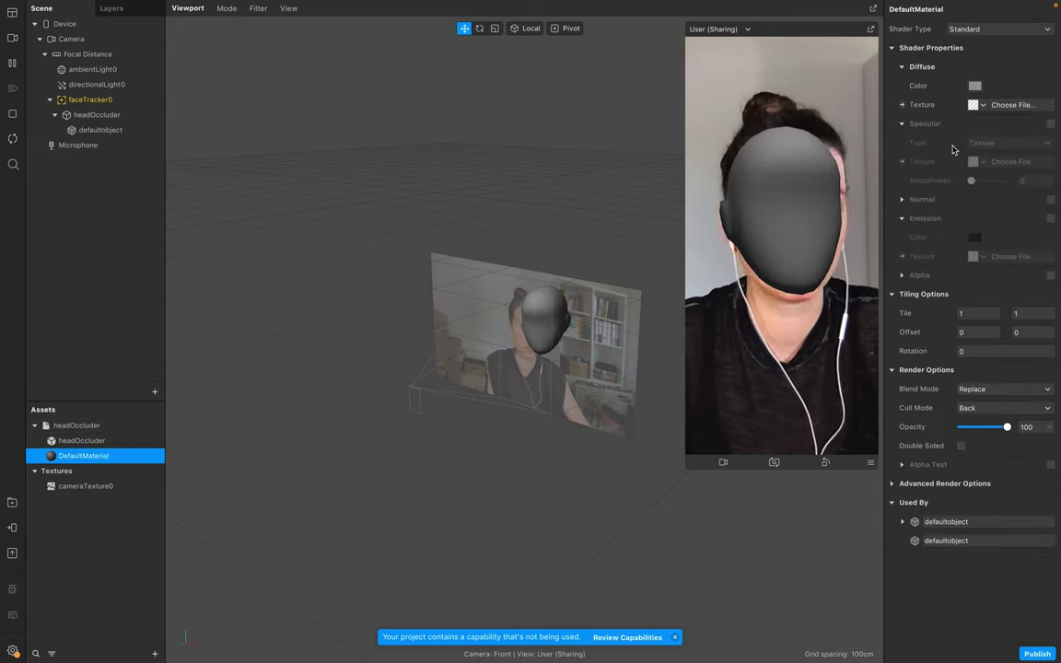
left_click(975, 32)
left_click(968, 32)
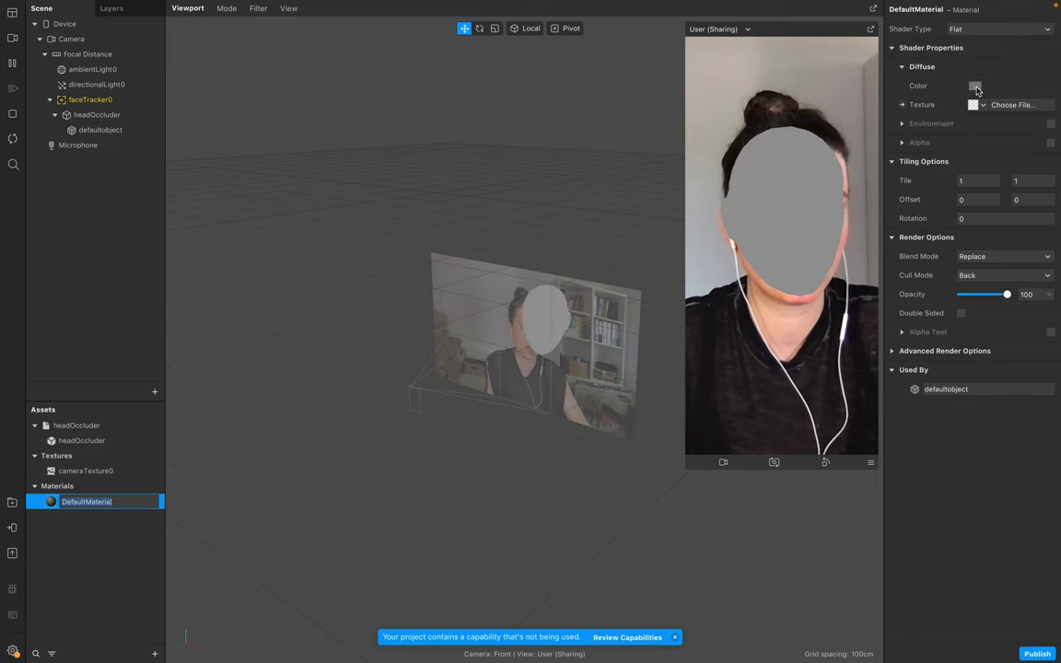
left_click(975, 86)
left_click_drag(77, 480, 37, 480)
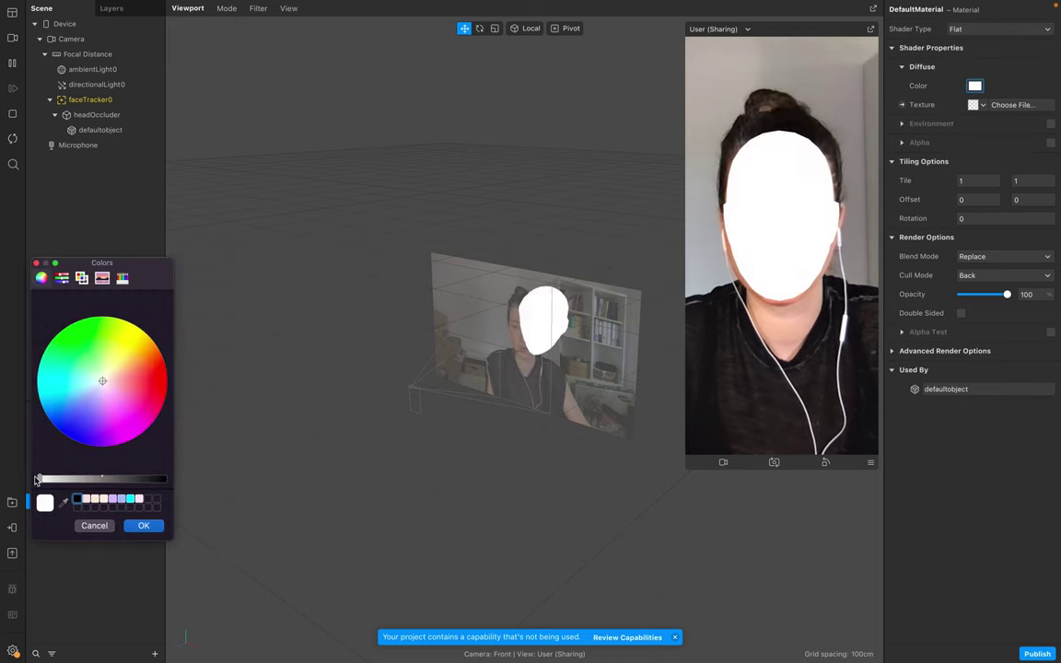
left_click(144, 527)
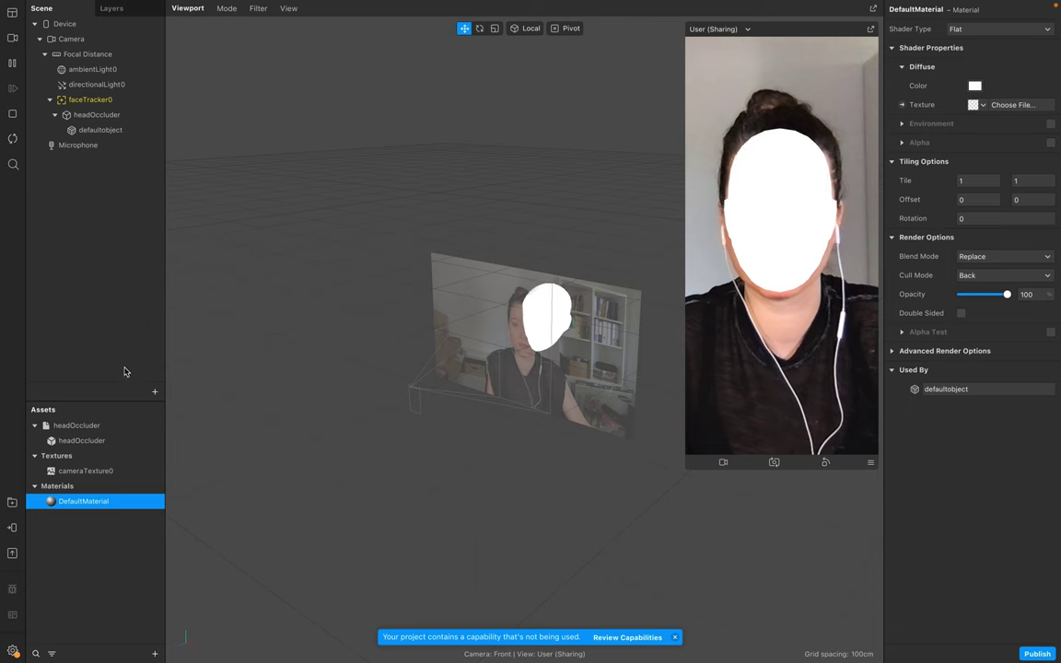
Add a 2D rectangle to the scene and switch both its width and height to Relative sizing at 100
left_click(155, 393)
scroll(129, 336, "down", 5)
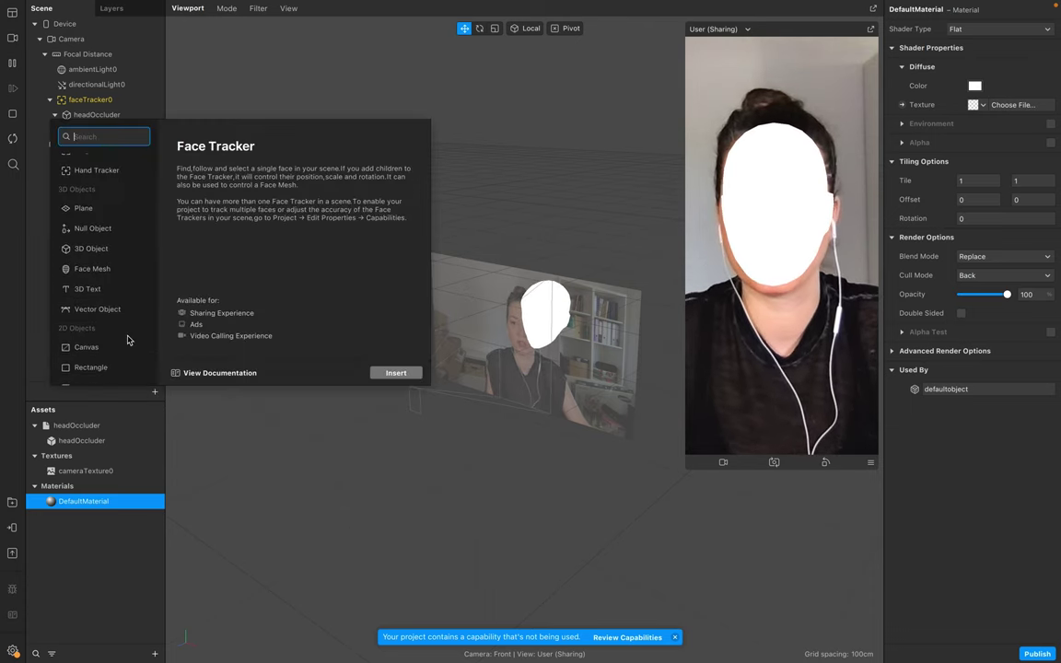
left_click(129, 344)
left_click(398, 373)
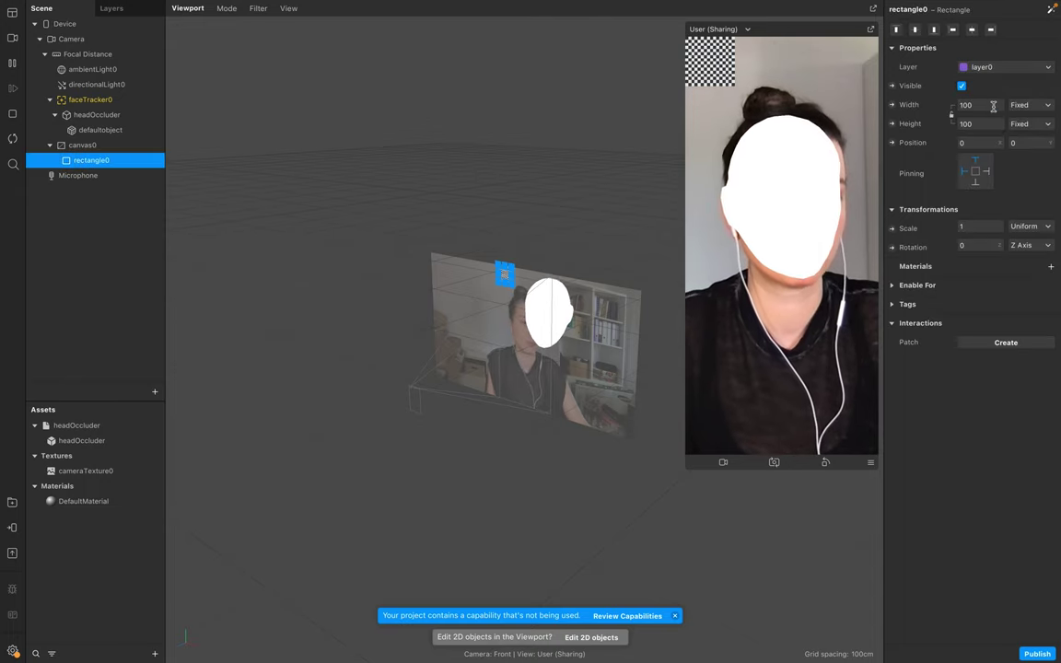
left_click(979, 123)
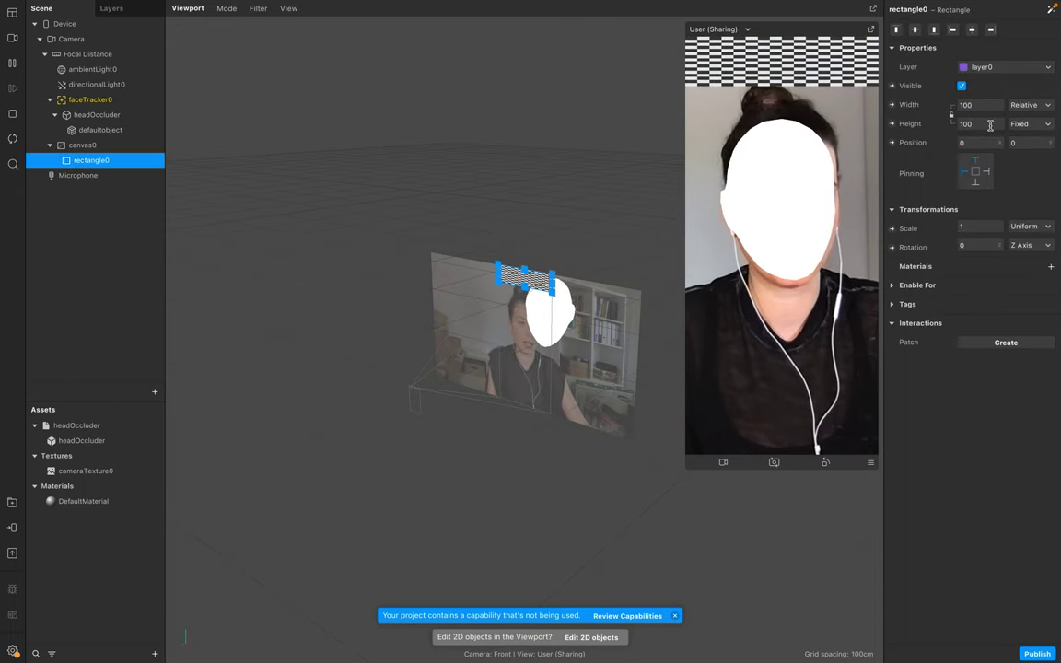
left_click(990, 143)
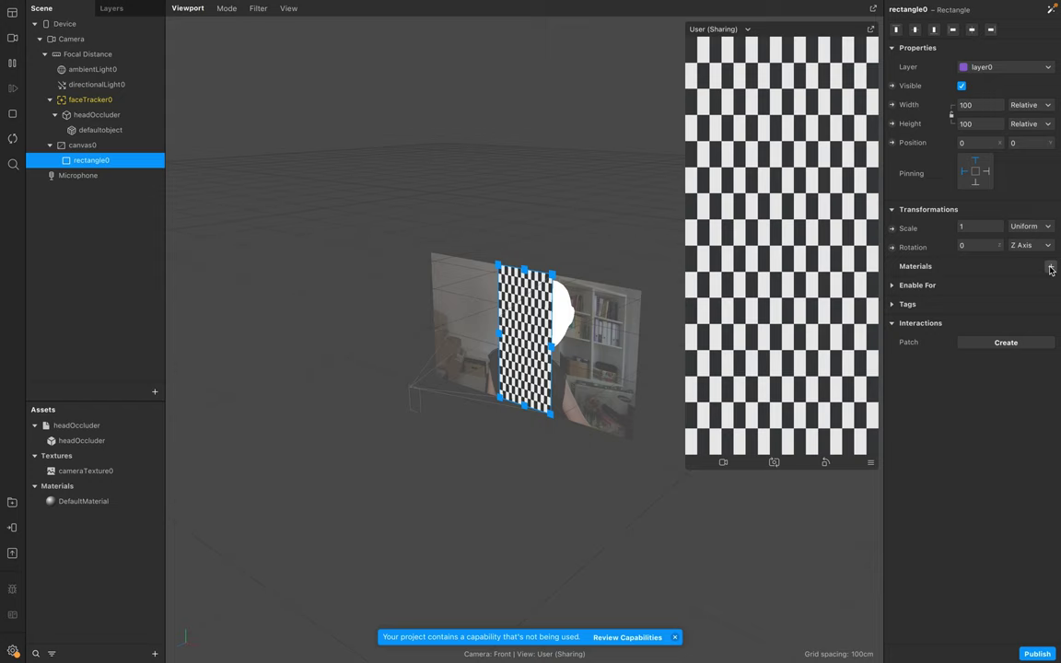
Create a new material for the rectangle and set its shader type to Flat
left_click(1051, 267)
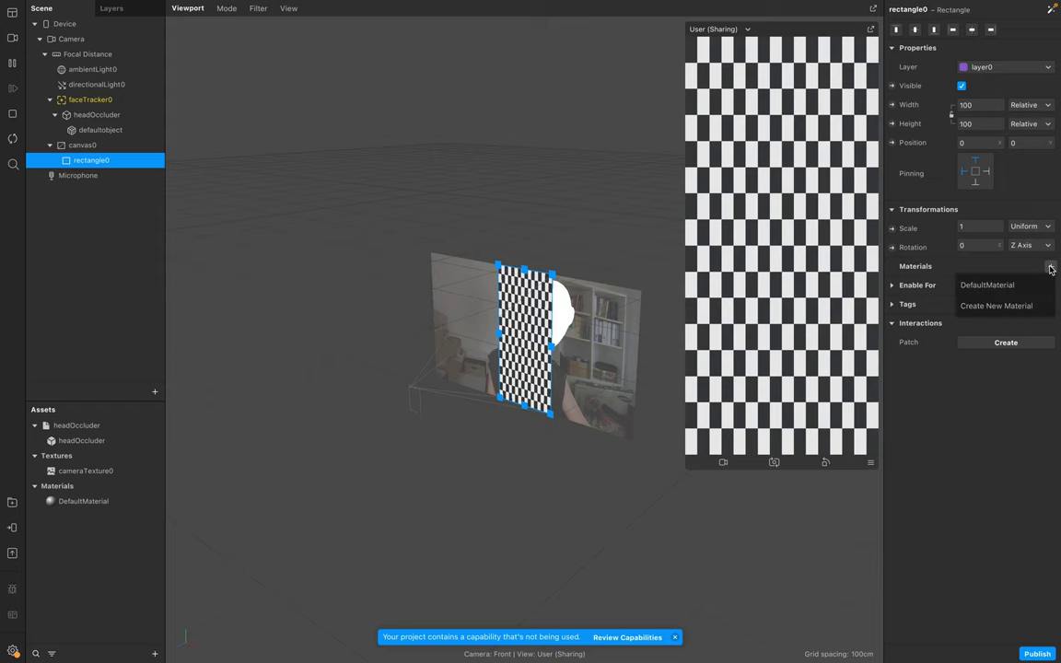
left_click(1013, 312)
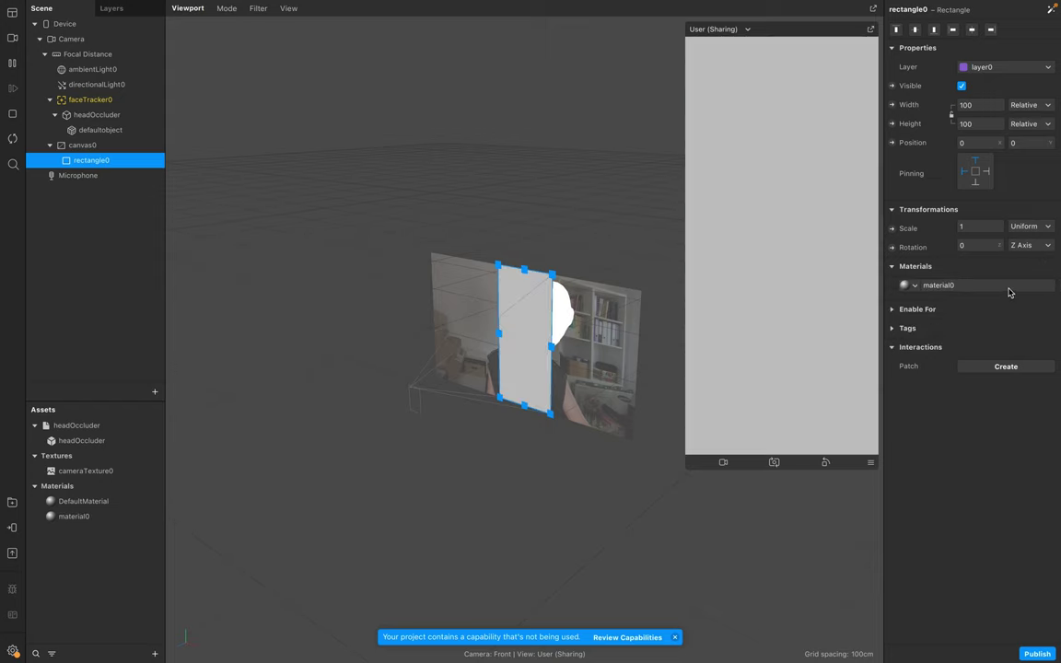
left_click(989, 288)
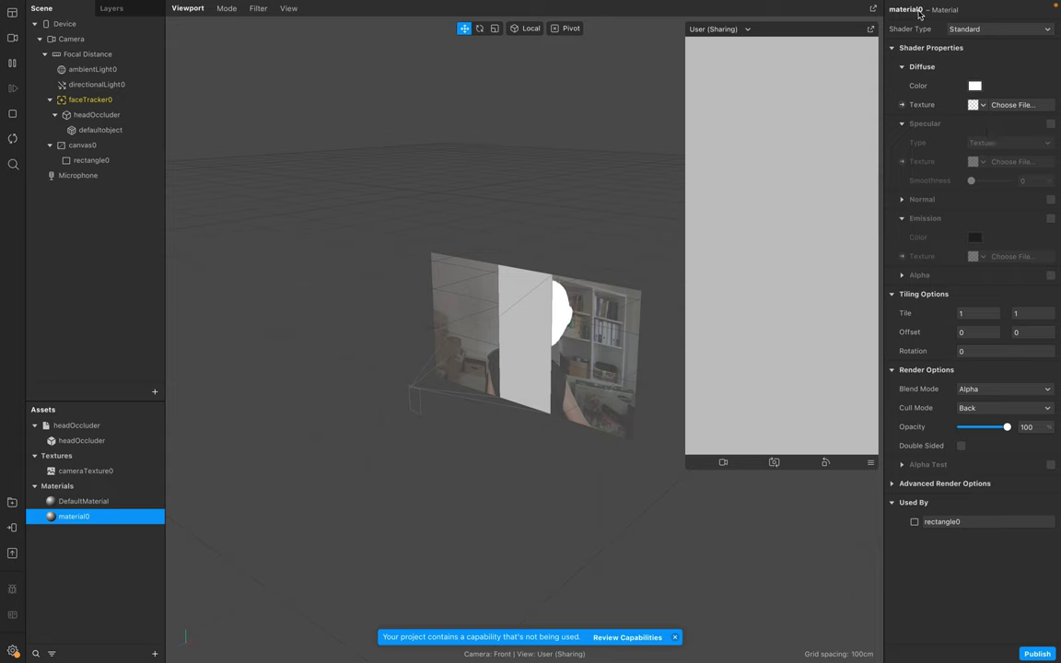
left_click(1000, 28)
left_click(972, 28)
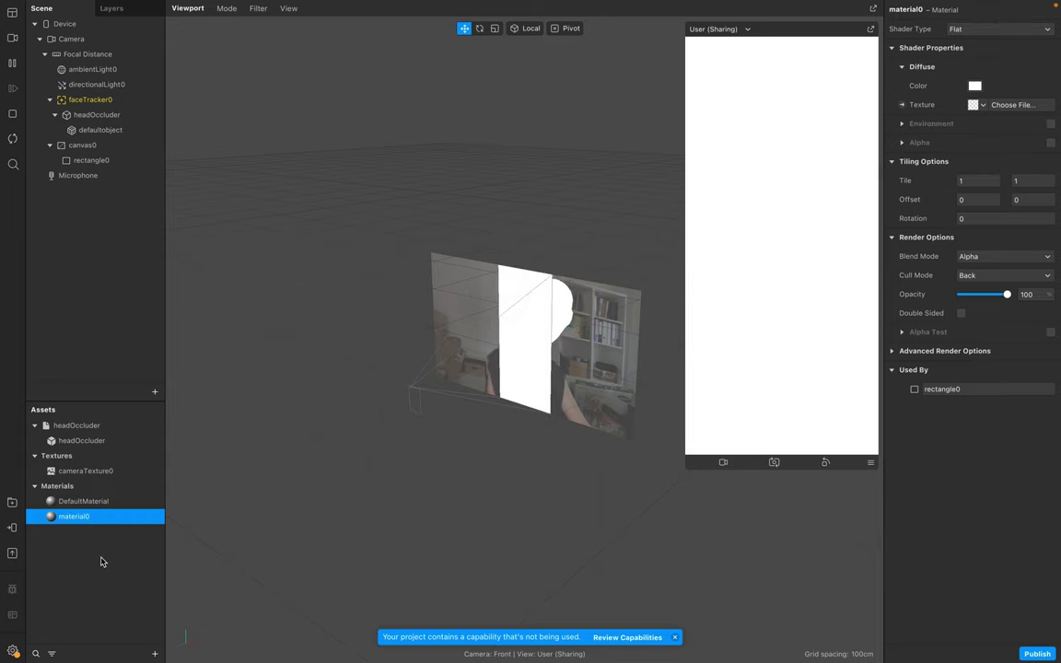
Rename the rectangle's material as big-head-screen
left_click(66, 603)
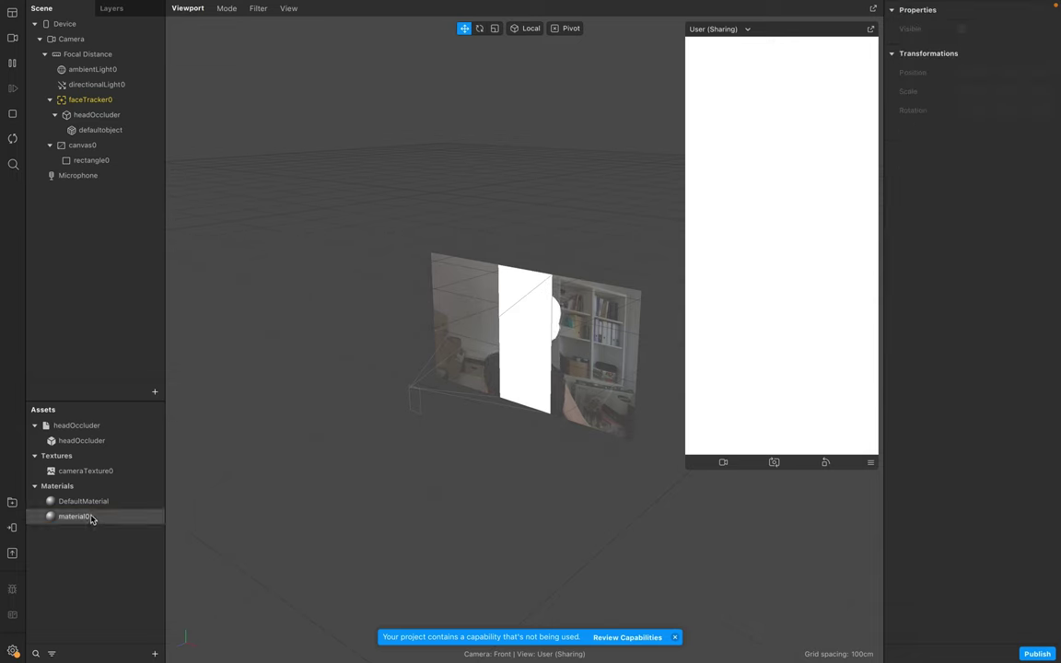
left_click(70, 519)
double_click(70, 519)
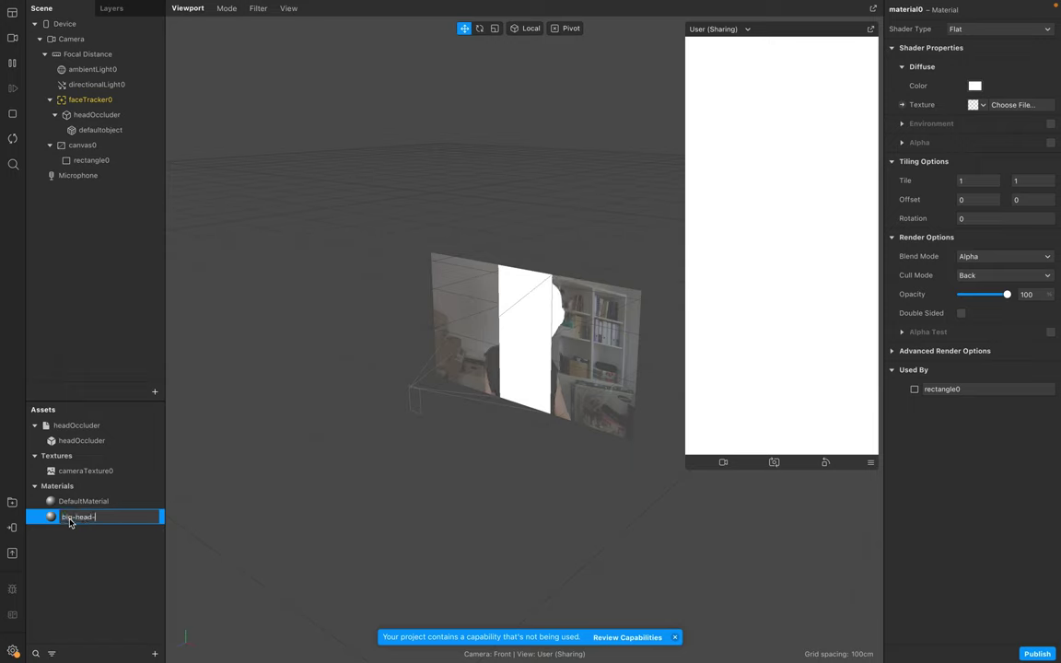
type("big-head-screen")
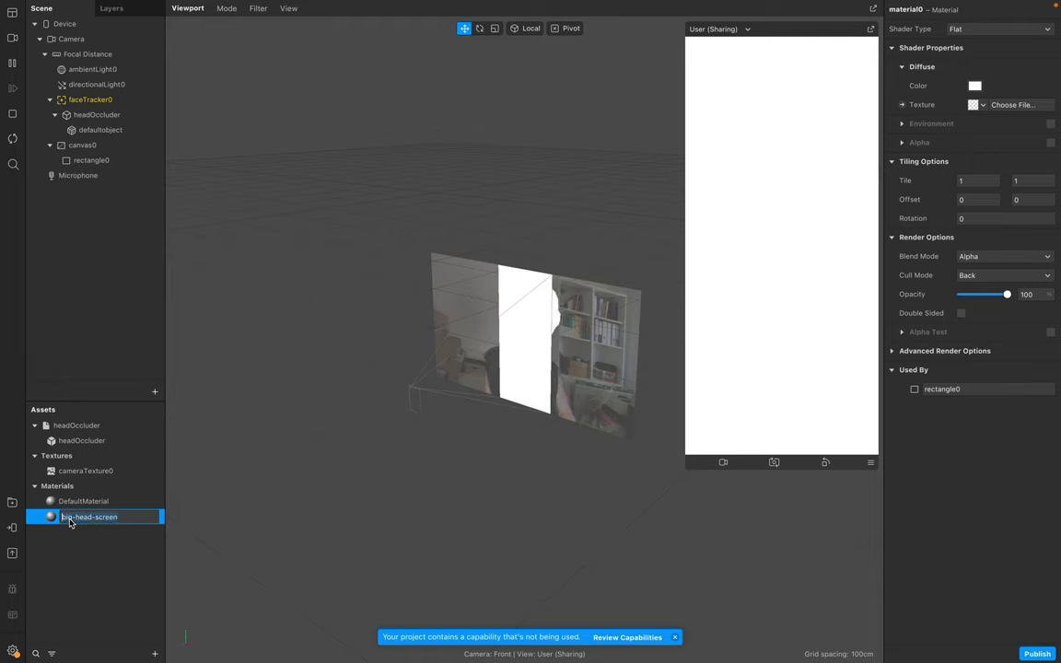
left_click(130, 219)
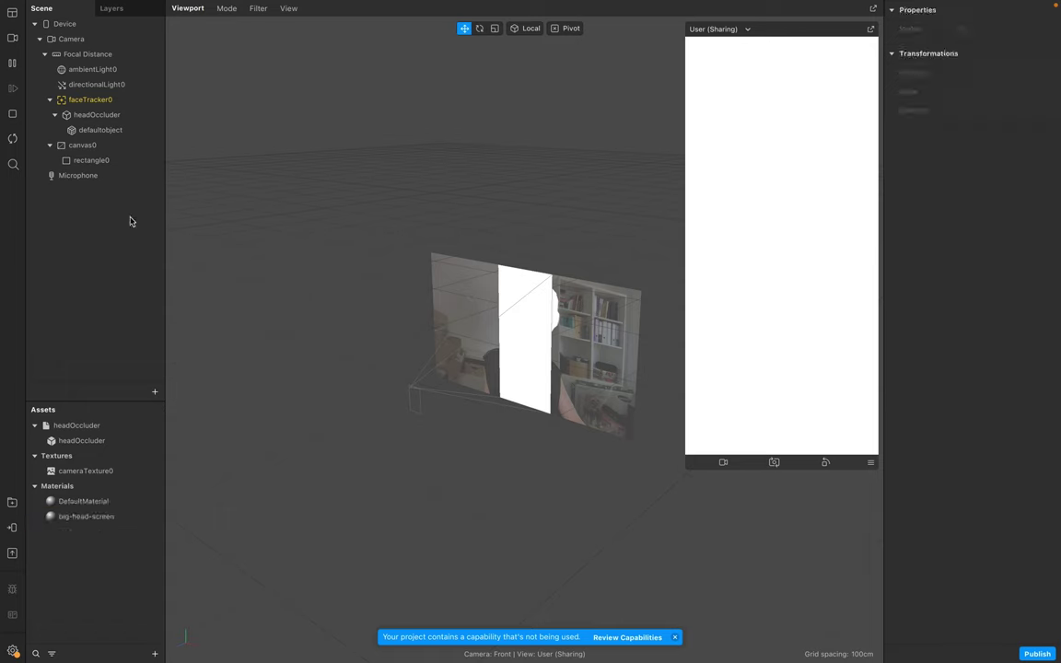
Rename the rectangle under canvas0 as big-head-screen
left_click(91, 160)
double_click(91, 160)
type("big-head-screen")
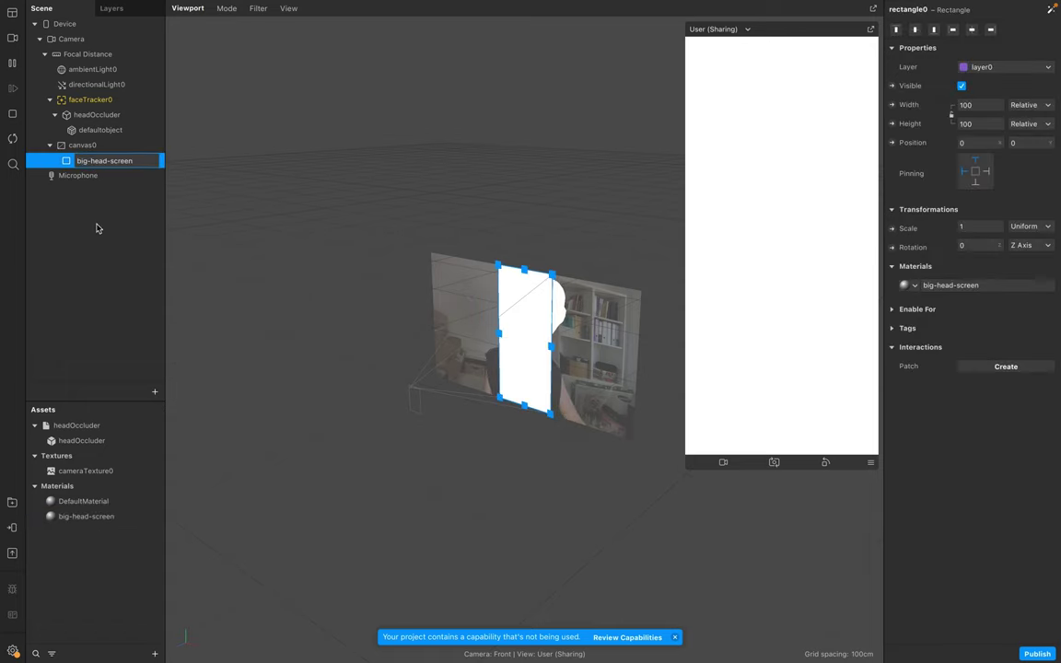
left_click(97, 250)
left_click(110, 514)
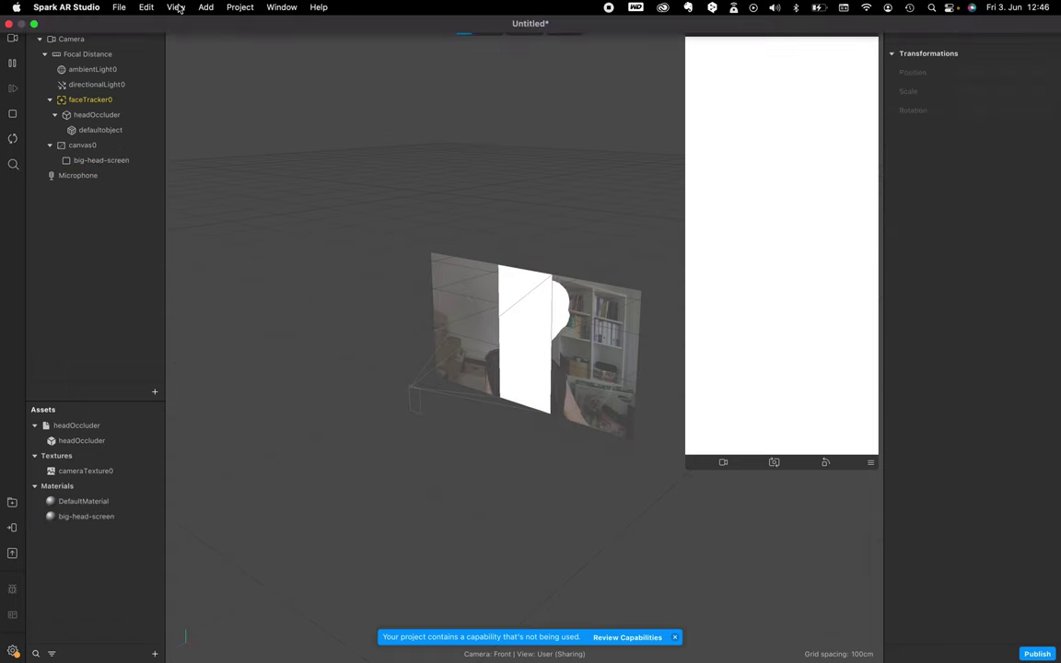
Show the Patch Editor and enlarge its area
left_click(176, 8)
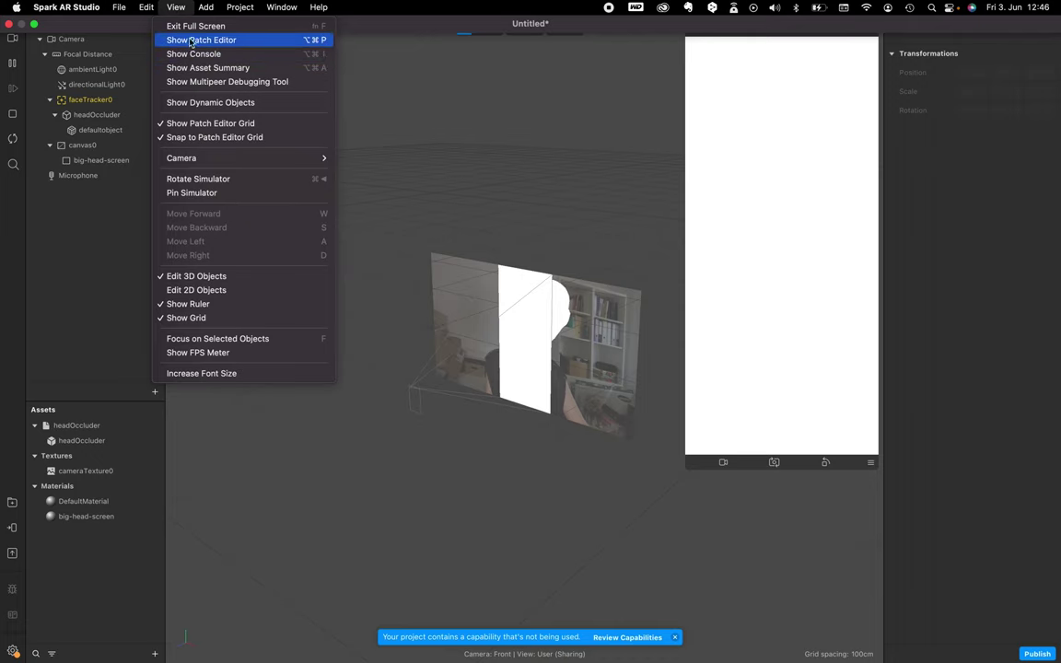
left_click(199, 40)
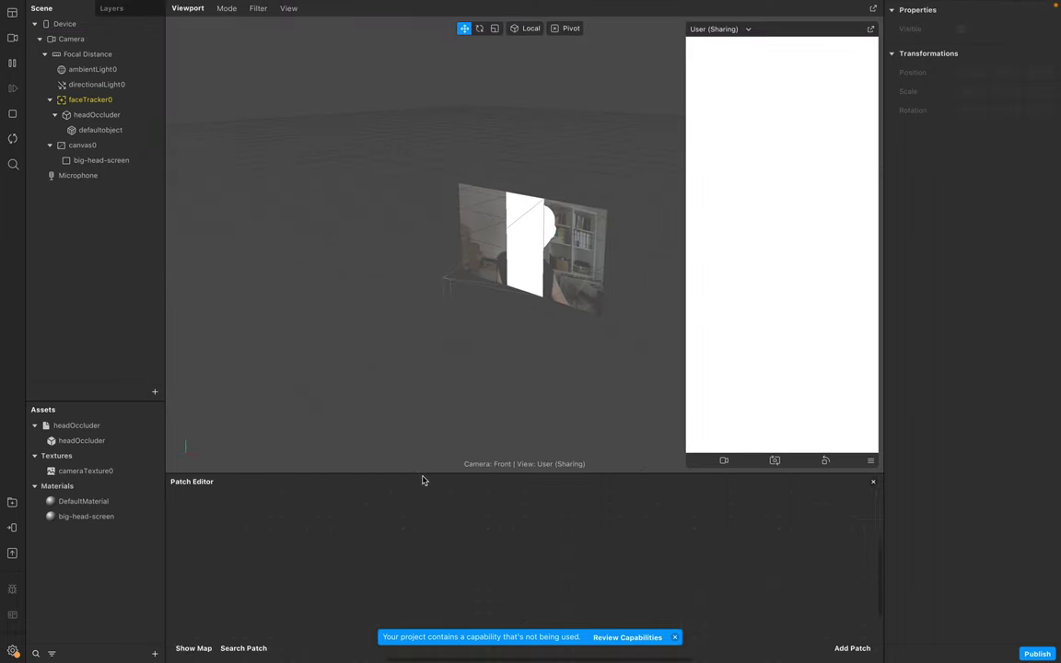
left_click_drag(423, 480, 424, 419)
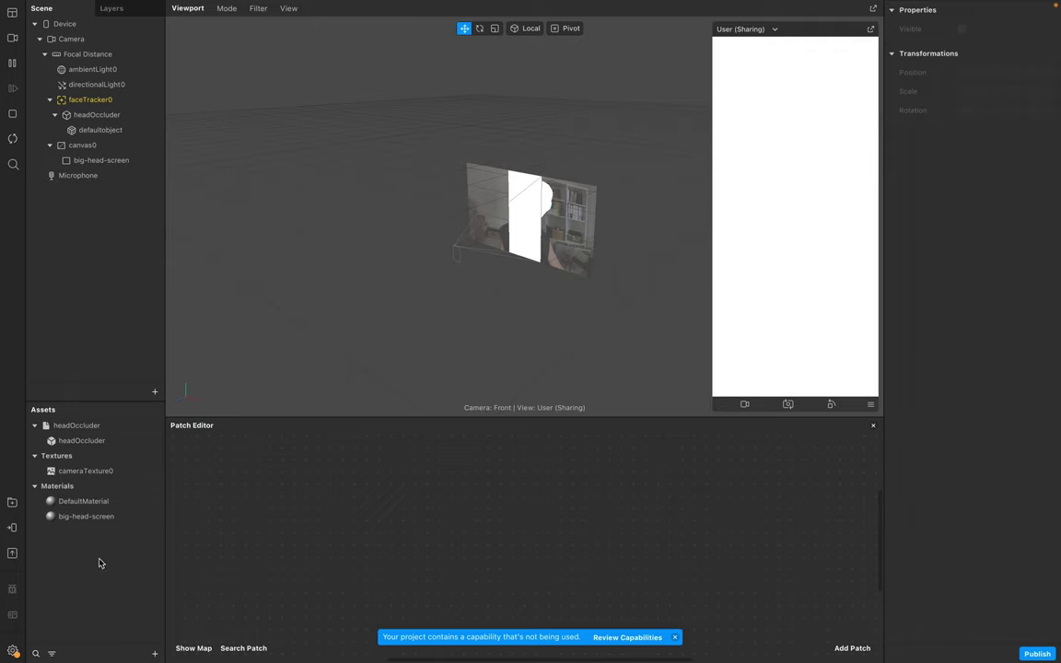
Add the headOccluder object and the cameraTexture0 texture as patches in the Patch Editor
left_click(75, 116)
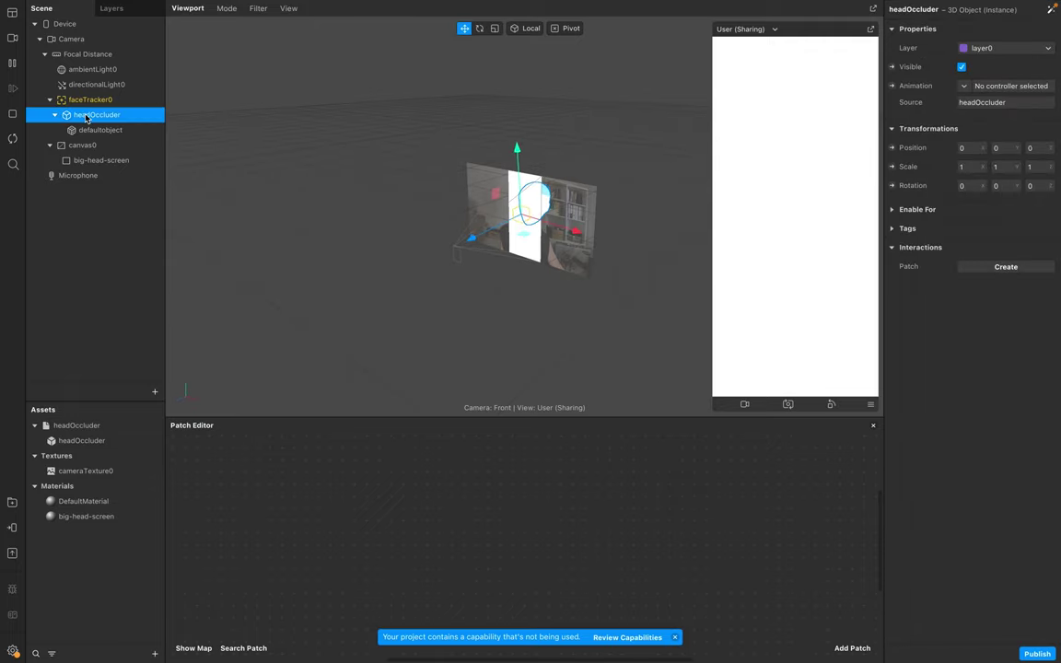
left_click_drag(384, 495, 336, 553)
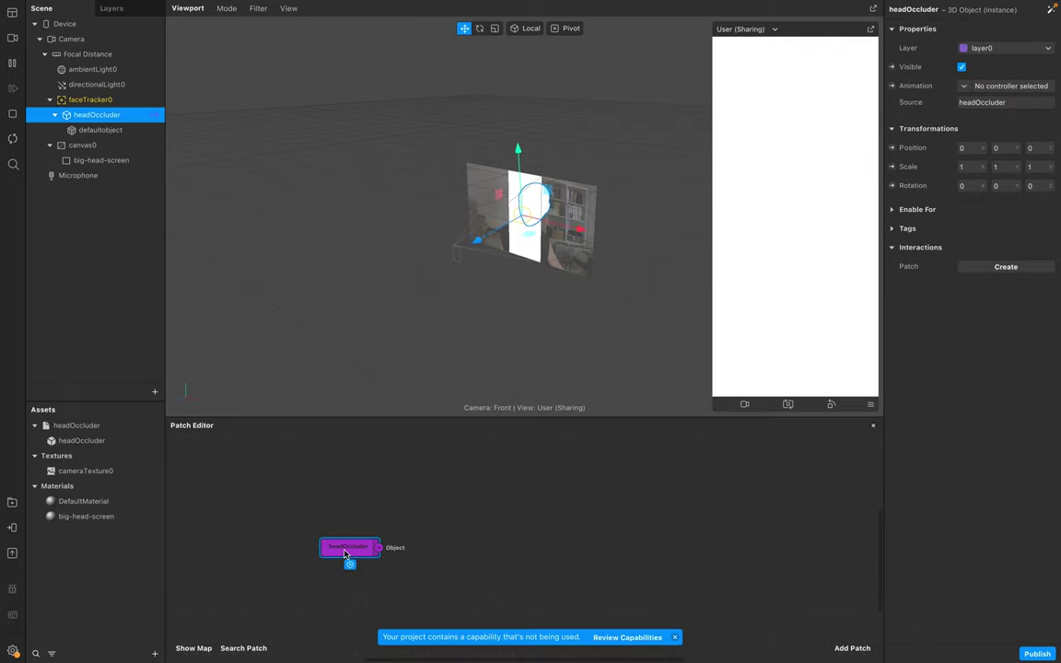
left_click_drag(86, 470, 338, 501)
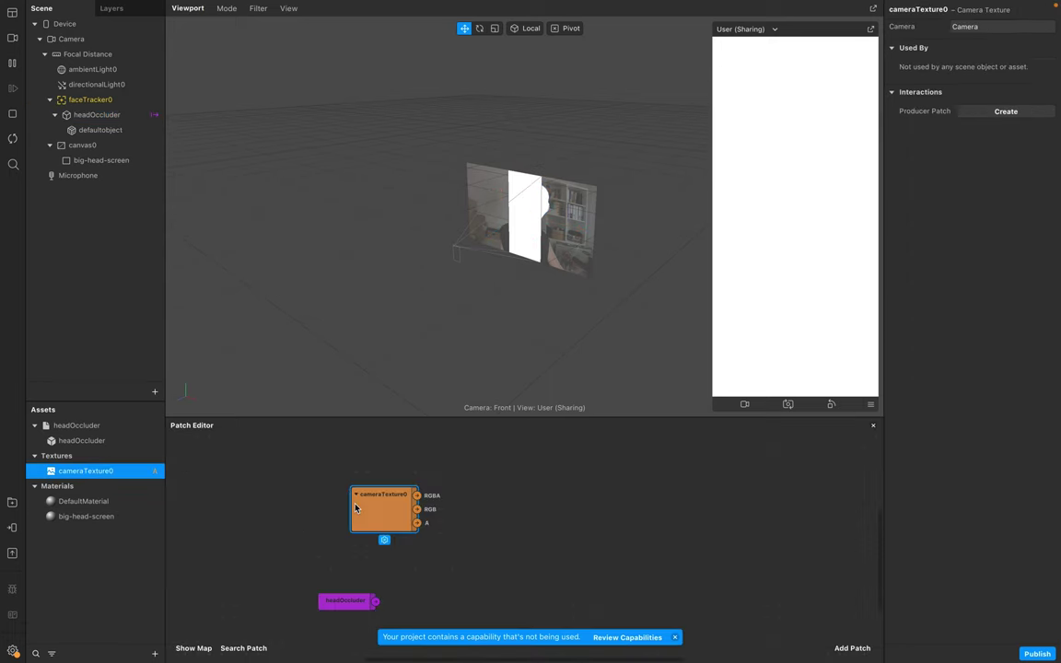
Create a patch for the big-head-screen material's diffuse texture, place it well right of the other patches, and dismiss the capability notification
left_click(108, 516)
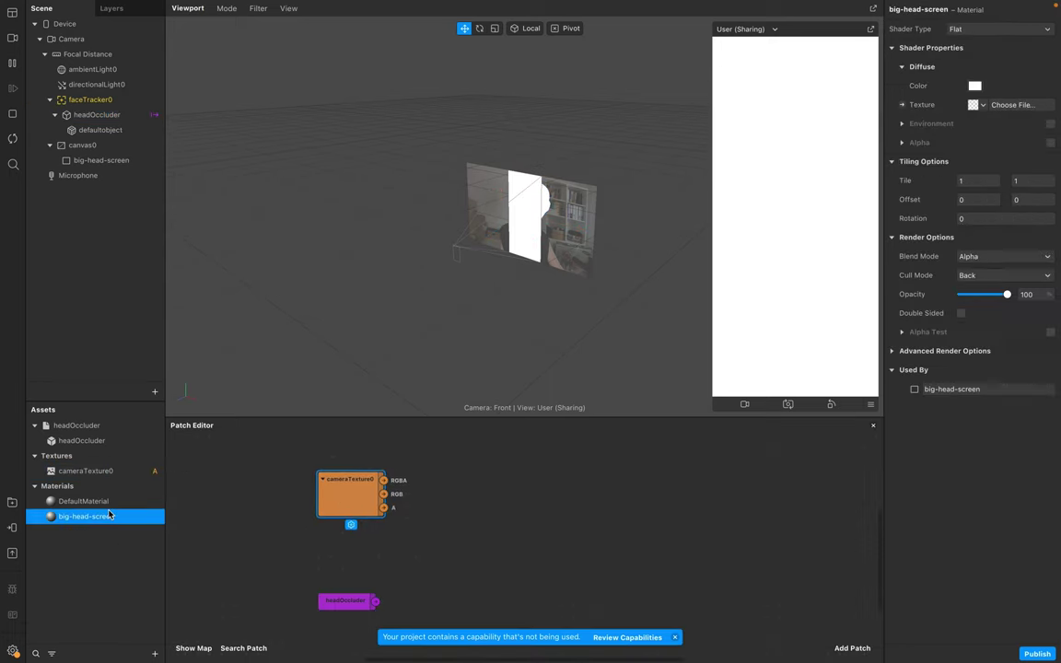
left_click(902, 106)
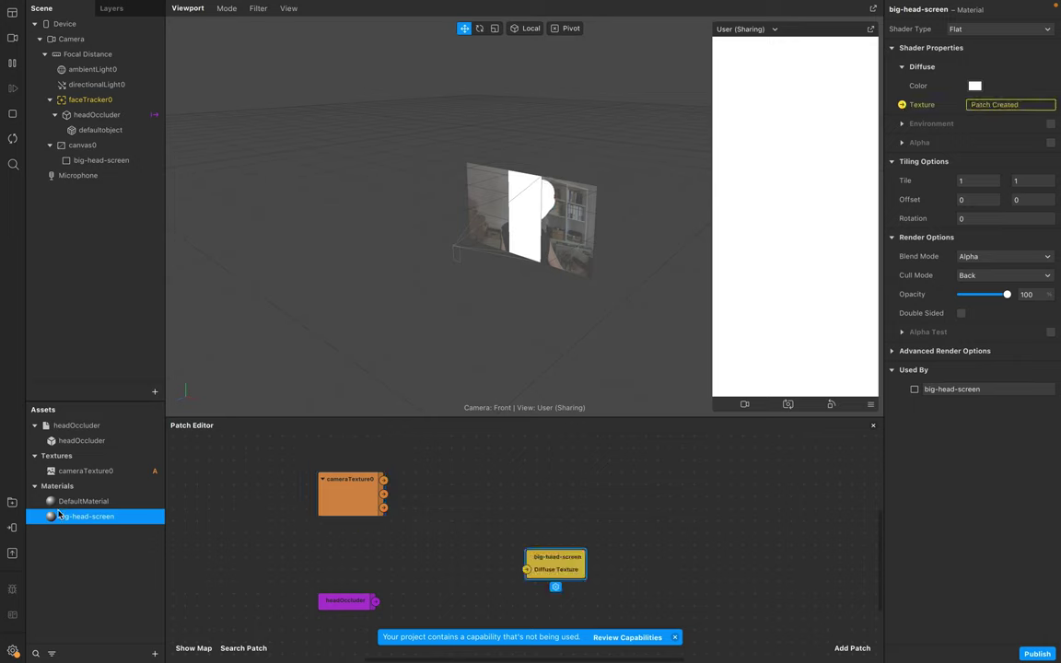
left_click_drag(561, 550, 802, 510)
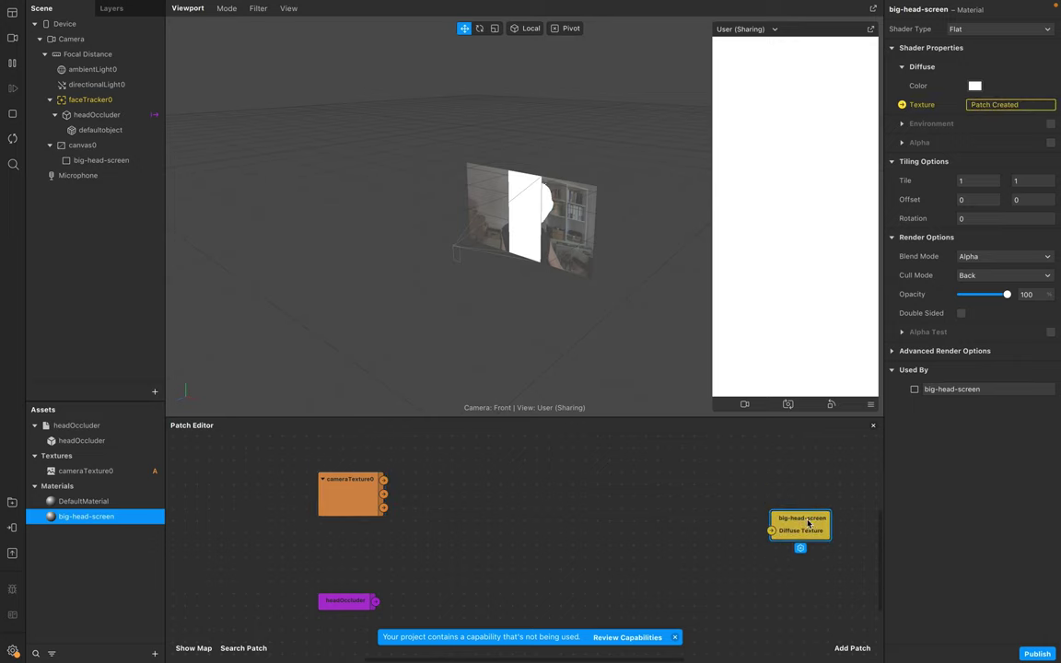
left_click(506, 569)
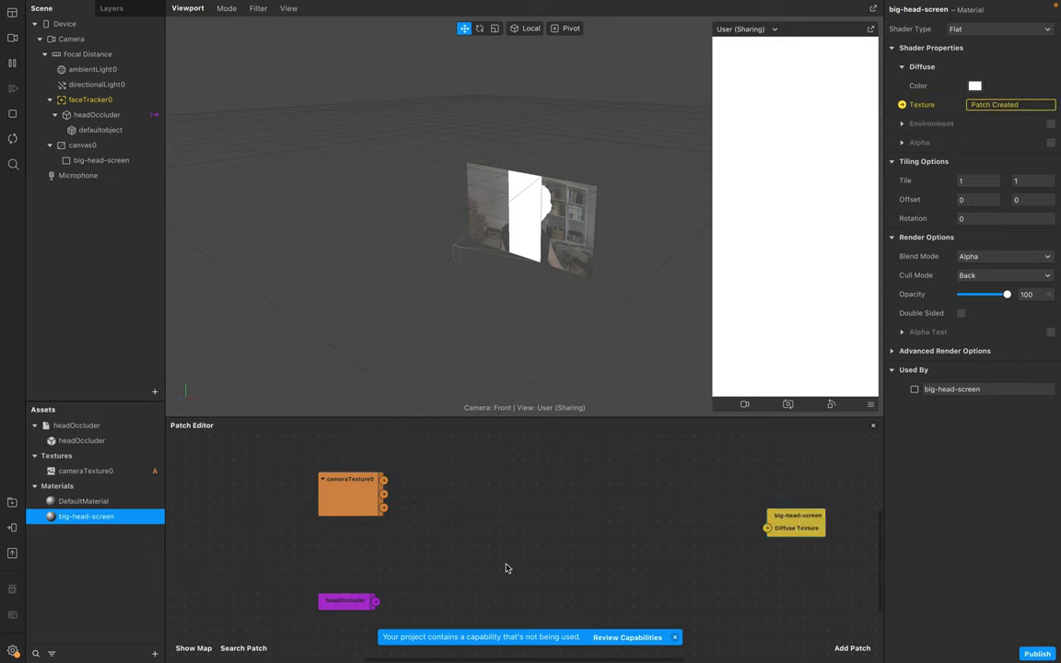
left_click(676, 638)
Add a Scene Render Pass patch, connect headOccluder to its Scene Object input, and expand its preview
right_click(480, 623)
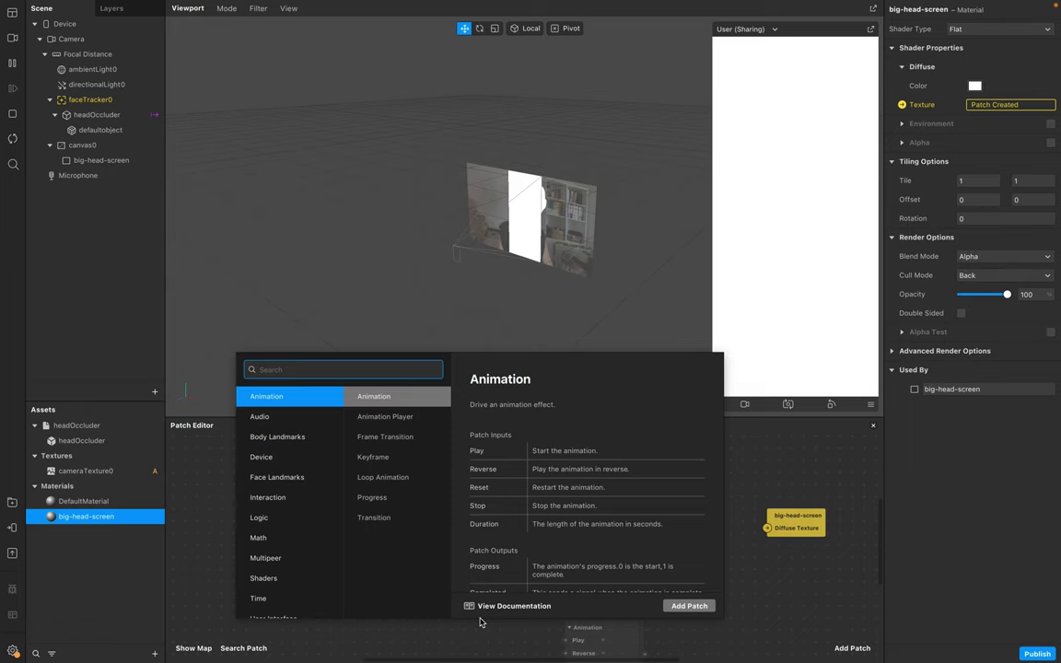
type("sce")
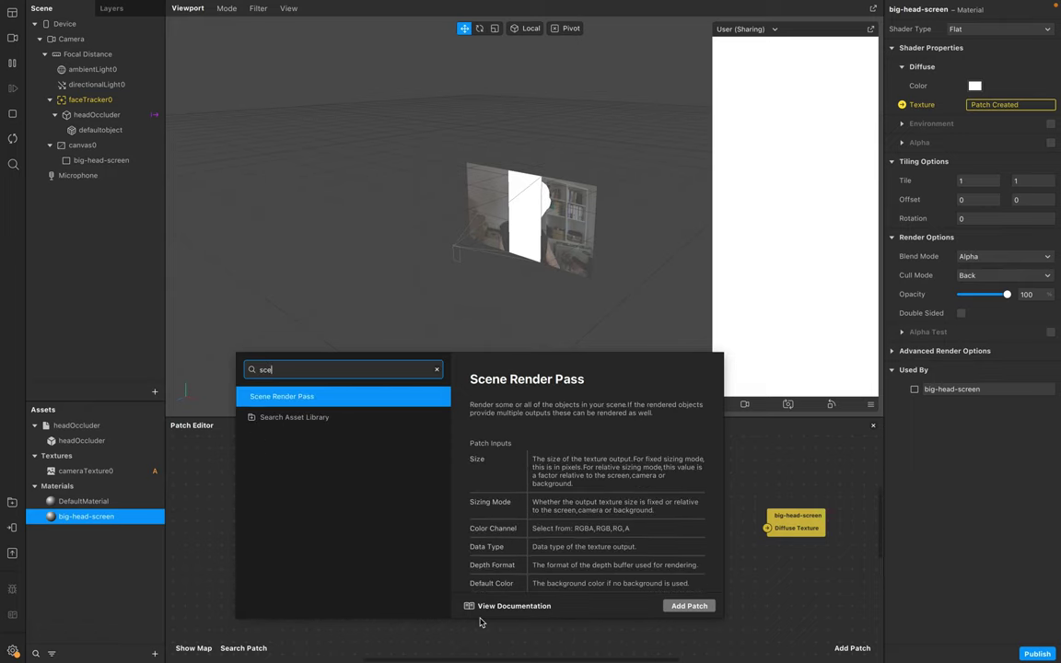
key("Escape")
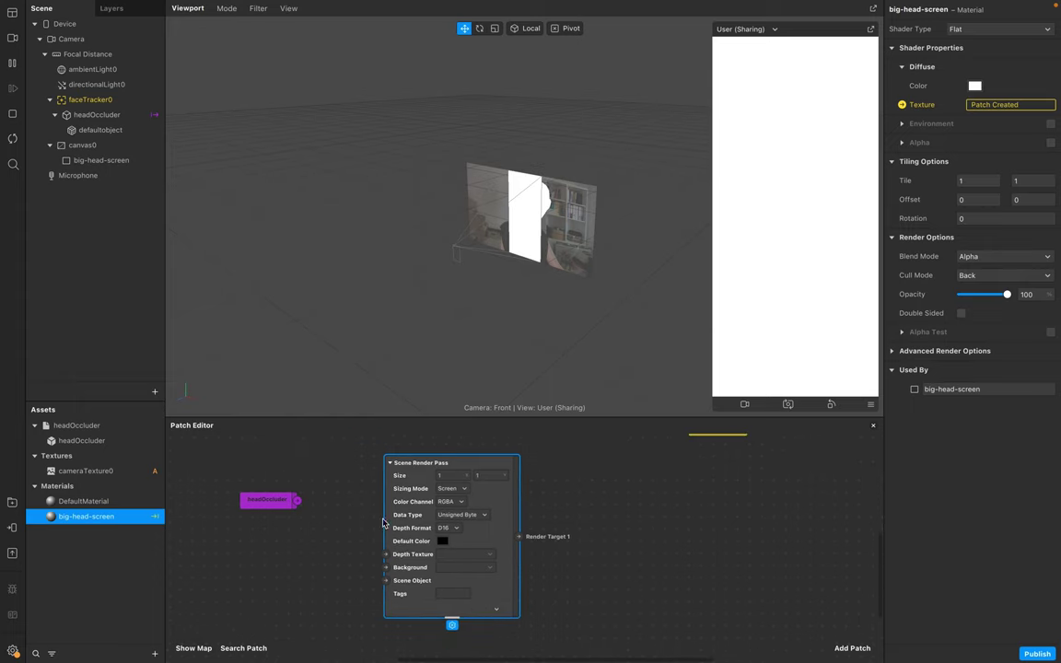
left_click_drag(292, 503, 387, 586)
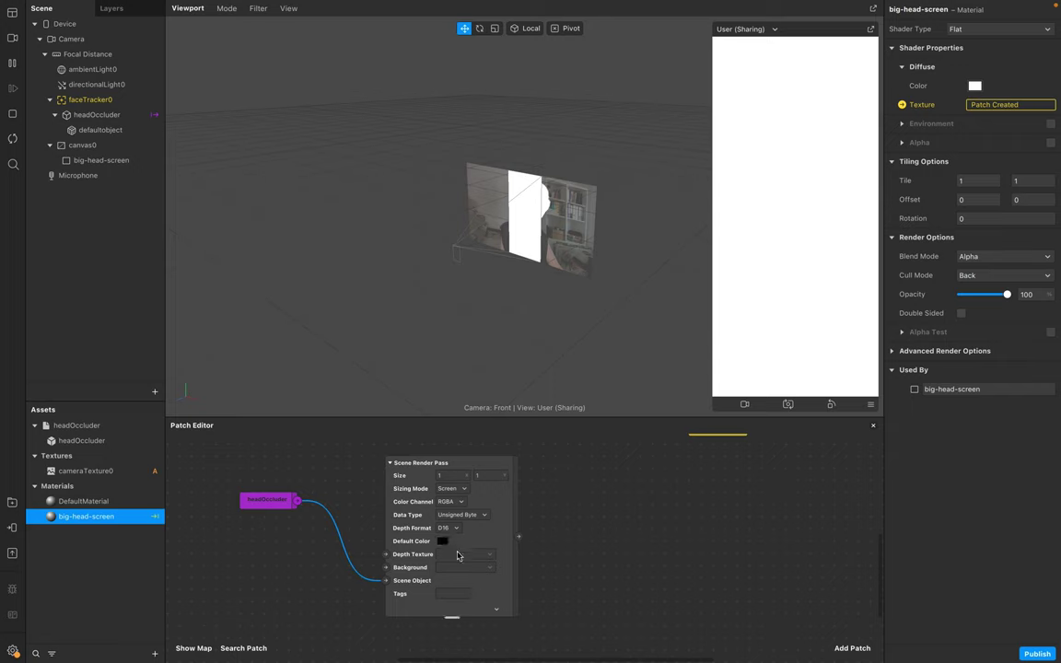
left_click(497, 612)
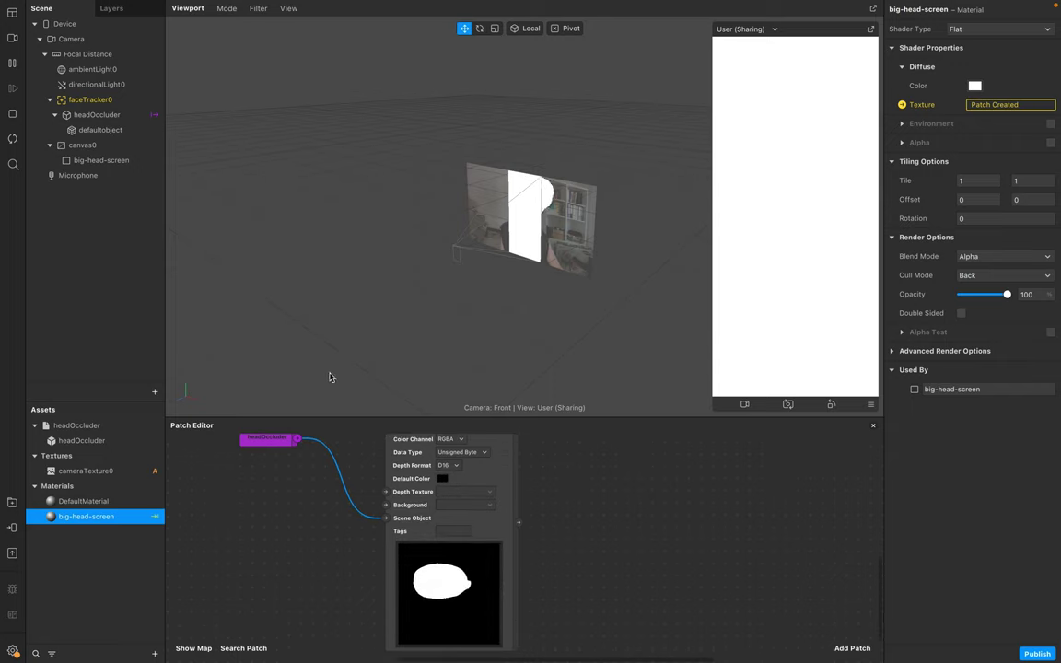
Set the Scene Render Pass default color to white with 0% opacity
left_click(108, 131)
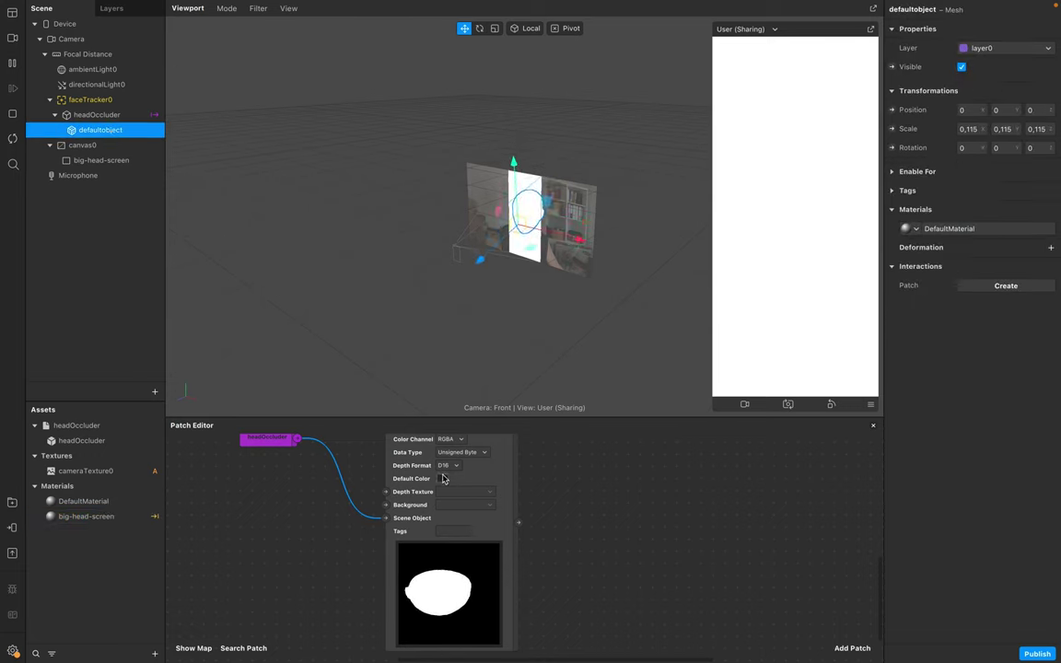
left_click(443, 479)
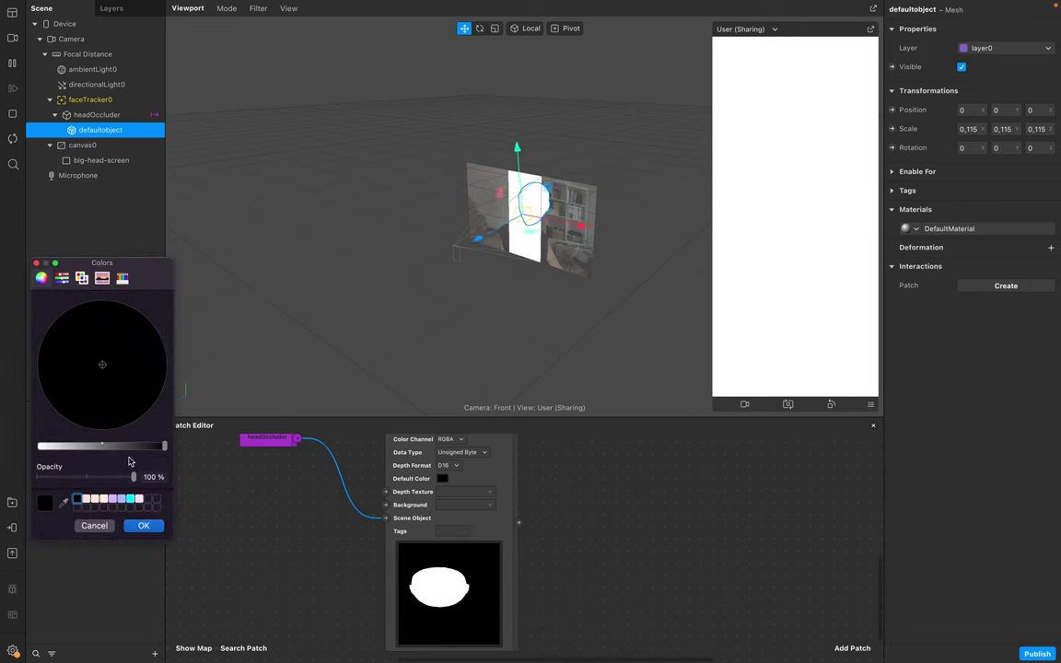
left_click_drag(129, 448, 28, 483)
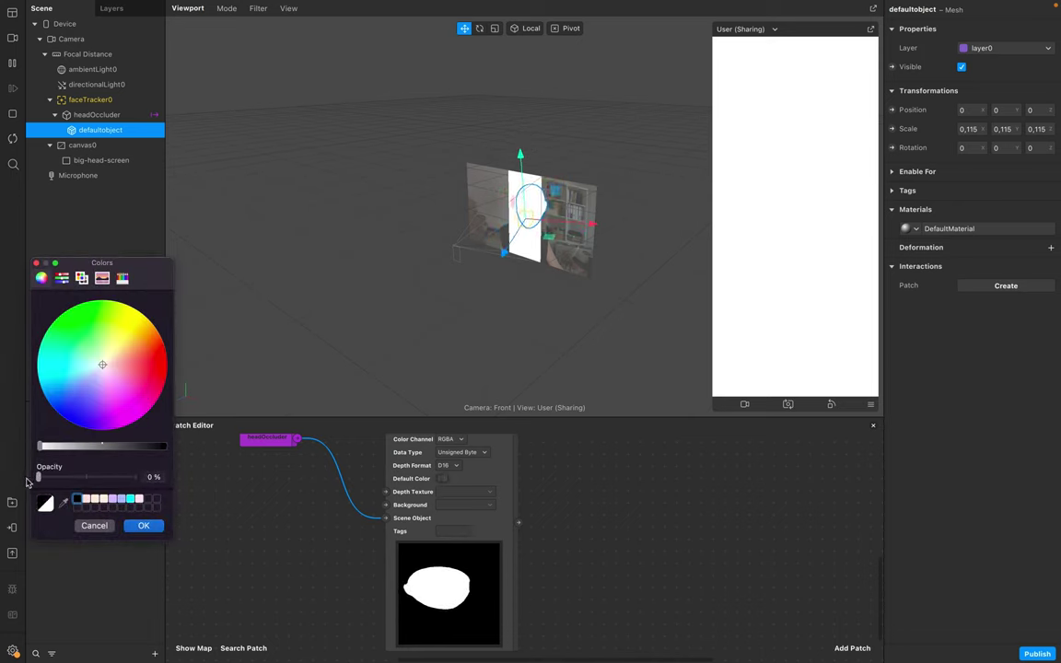
left_click(150, 525)
Add a Multiply patch and connect cameraTexture0's first output to its first input
scroll(656, 559, "up", 5)
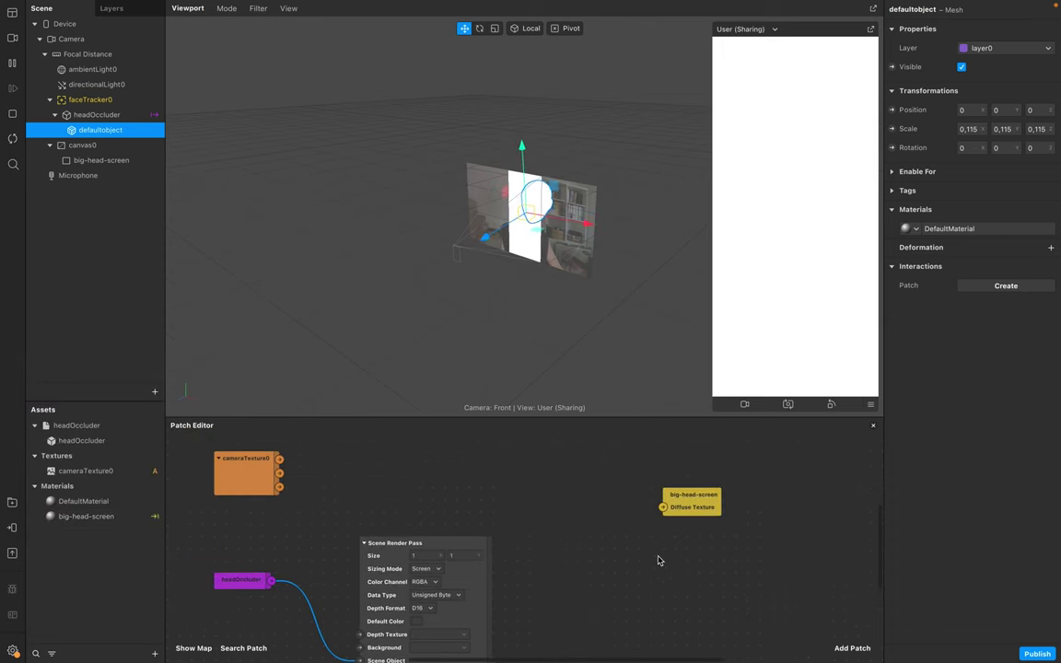
scroll(551, 527, "up", 3)
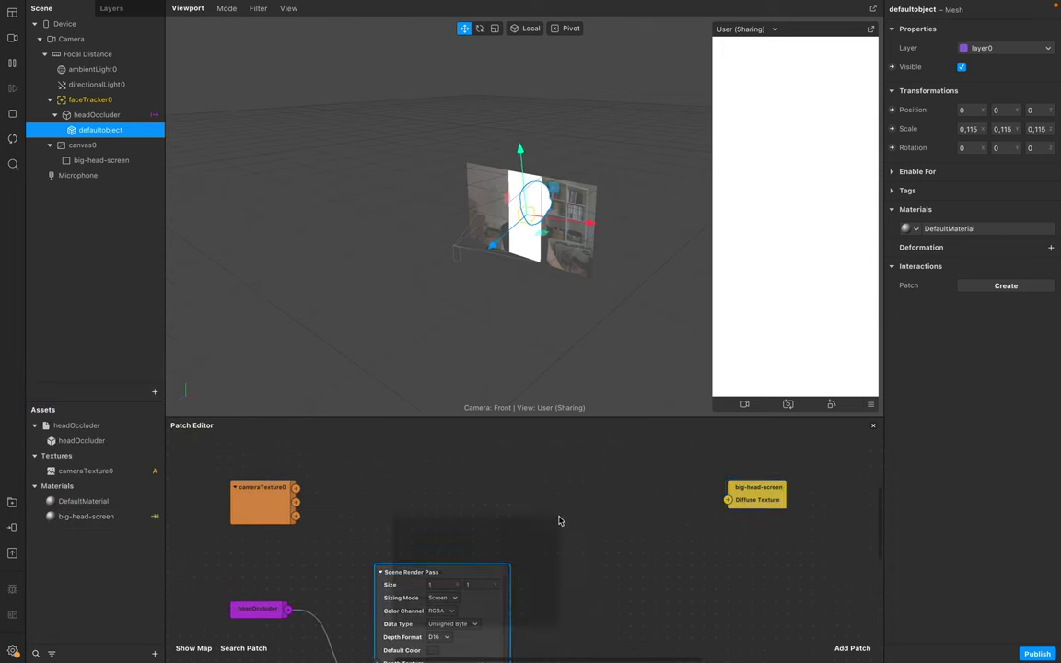
right_click(558, 521)
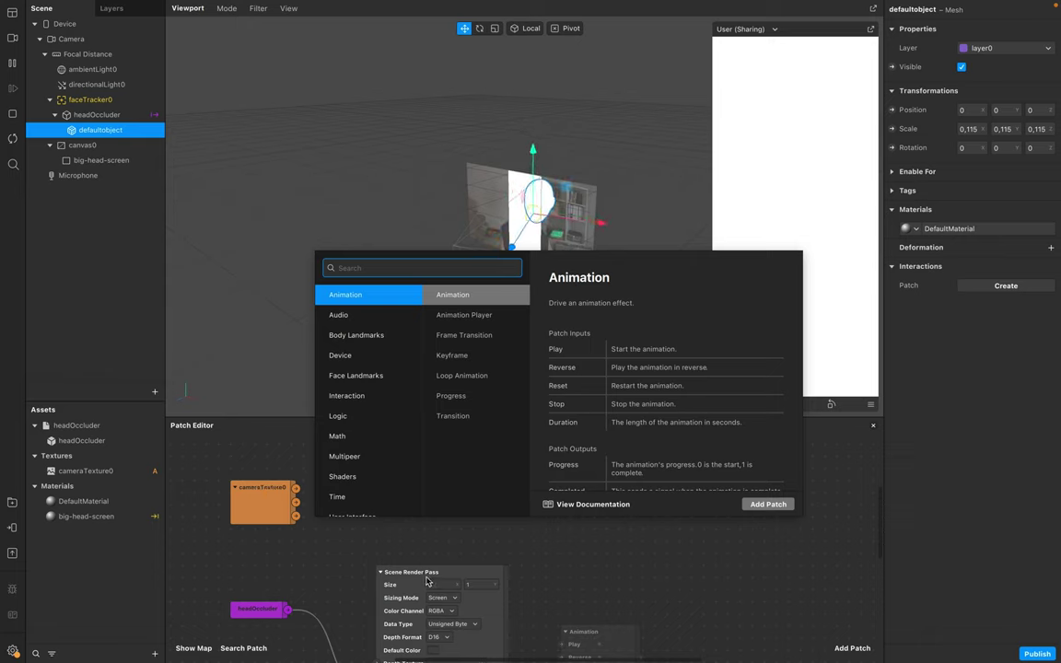
type("mult")
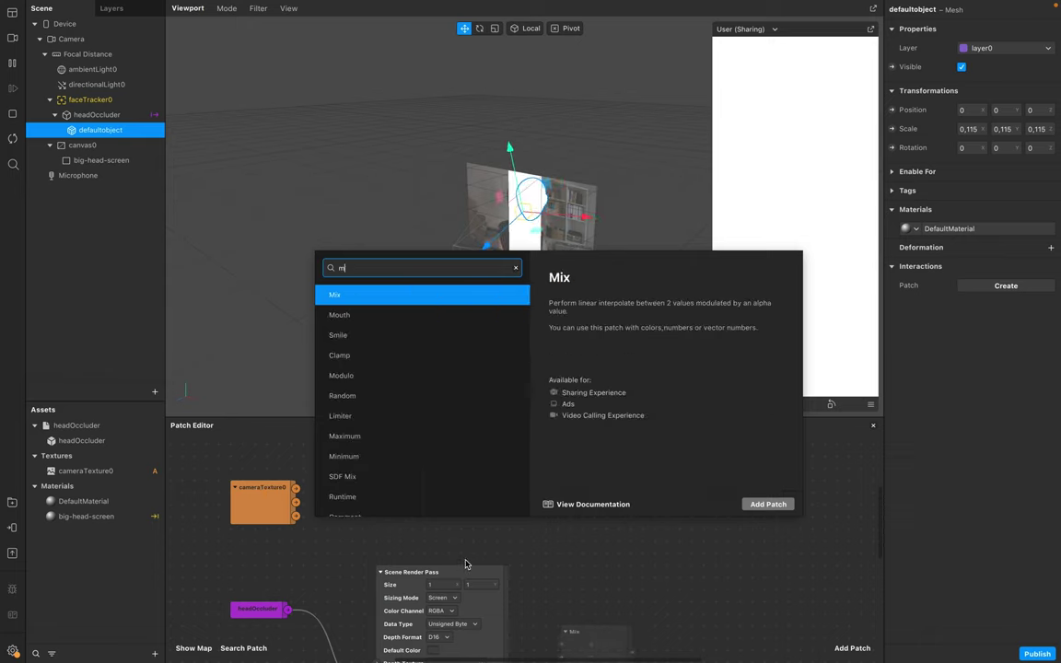
key("Return")
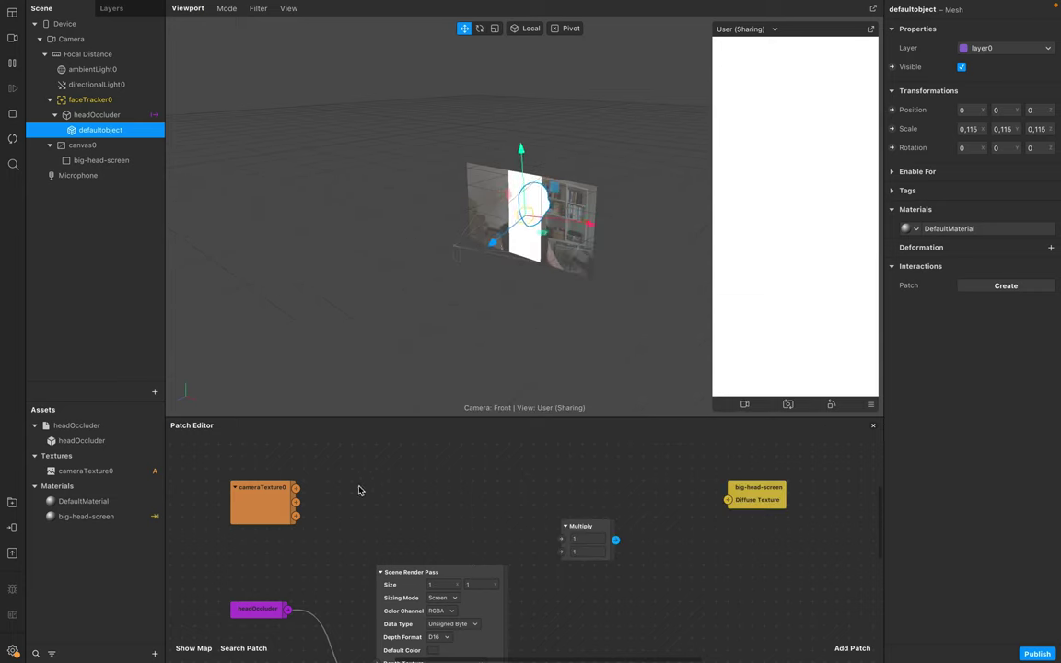
left_click_drag(296, 489, 561, 539)
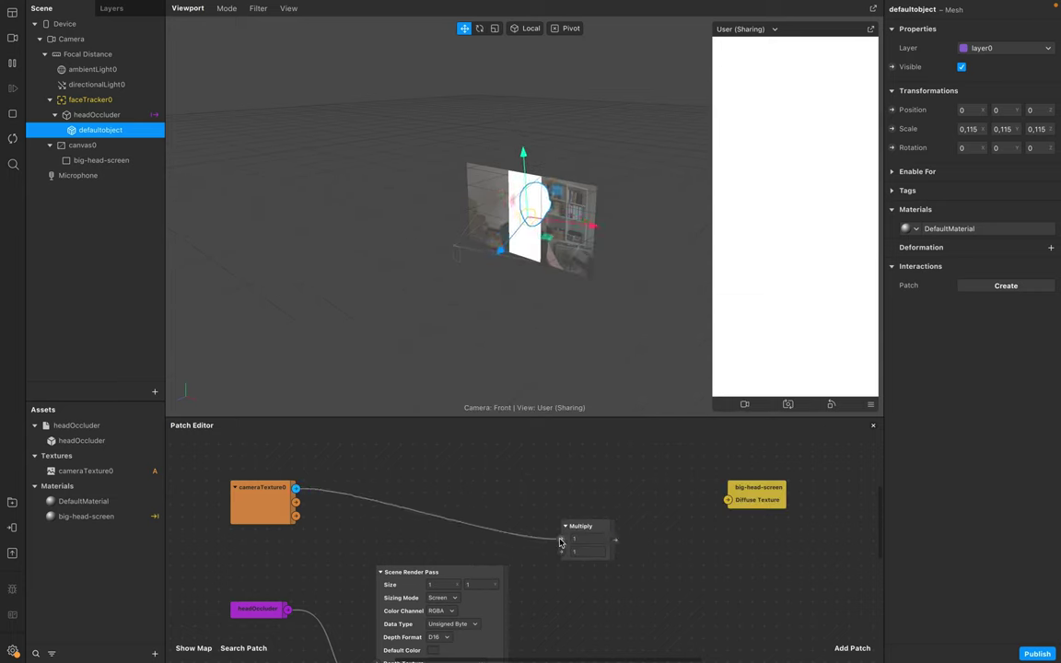
Connect the Scene Render Pass output to the second input of the Multiply patch
scroll(530, 606, "down", 4)
scroll(531, 606, "right", 3)
scroll(516, 587, "down", 1)
scroll(516, 587, "right", 1)
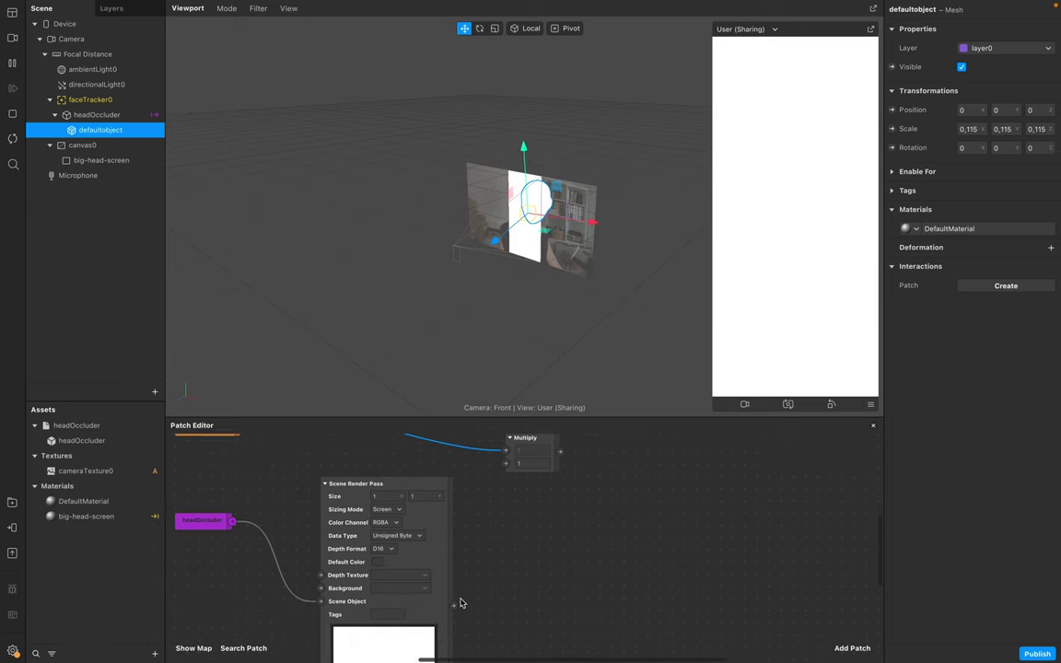
left_click_drag(456, 609, 506, 464)
Move the big-head-screen patch farther from Multiply and add a Texture Transform patch between them
scroll(557, 484, "right", 5)
scroll(558, 484, "up", 3)
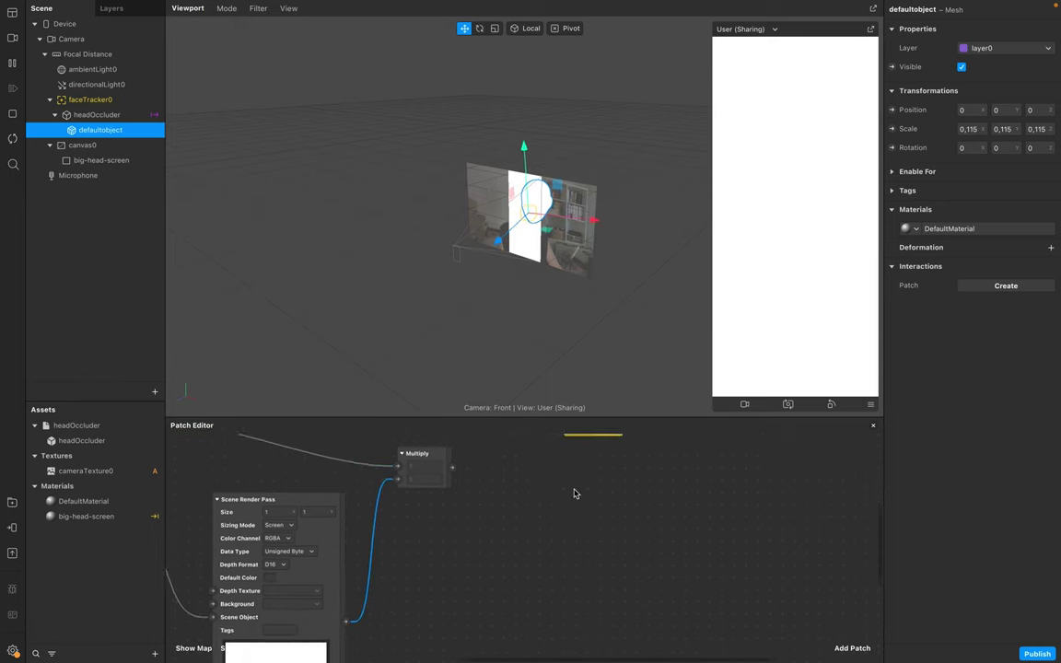
left_click_drag(583, 477, 681, 526)
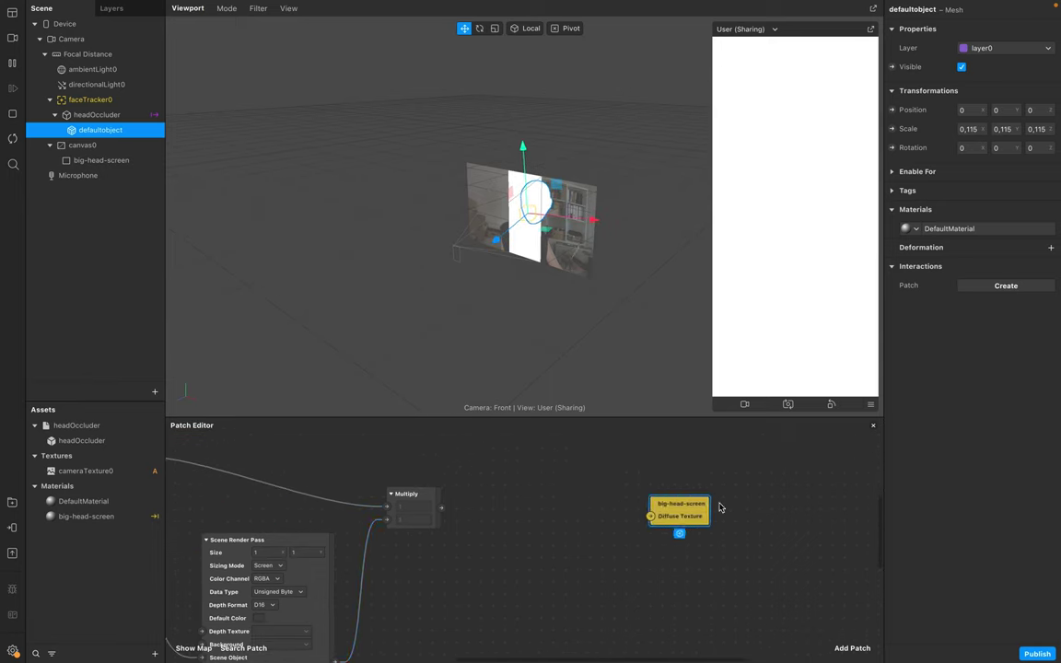
double_click(548, 513)
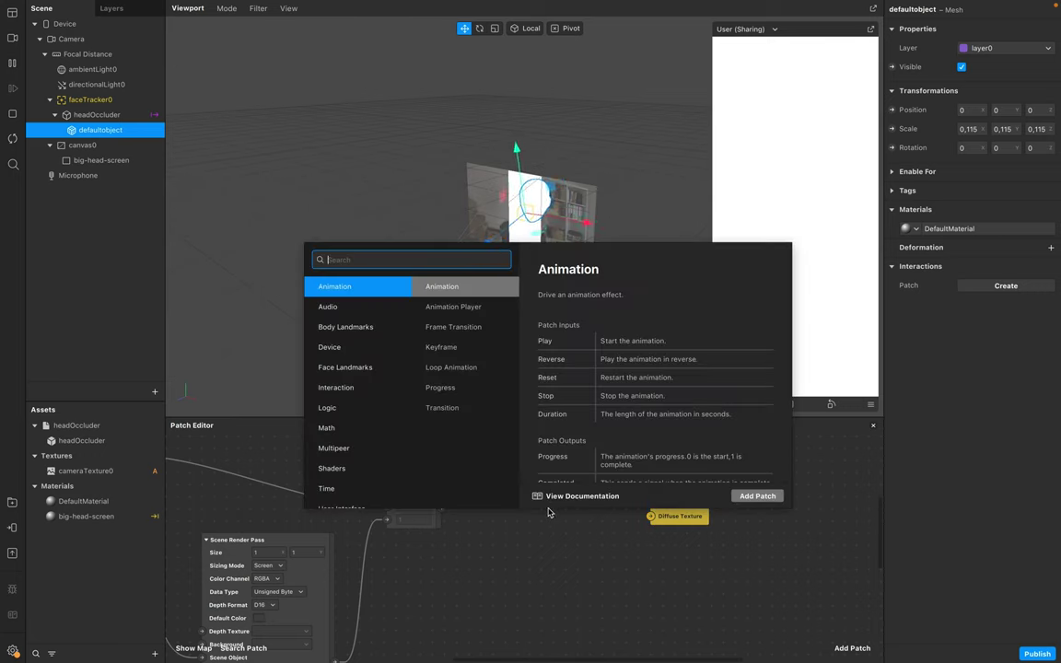
type("text")
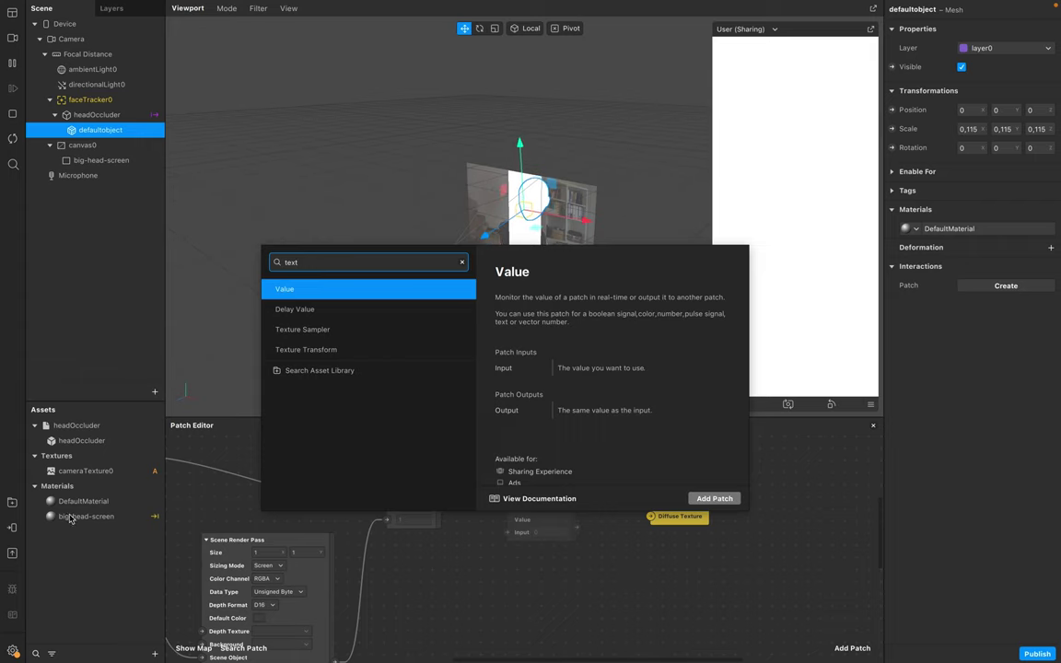
left_click(318, 351)
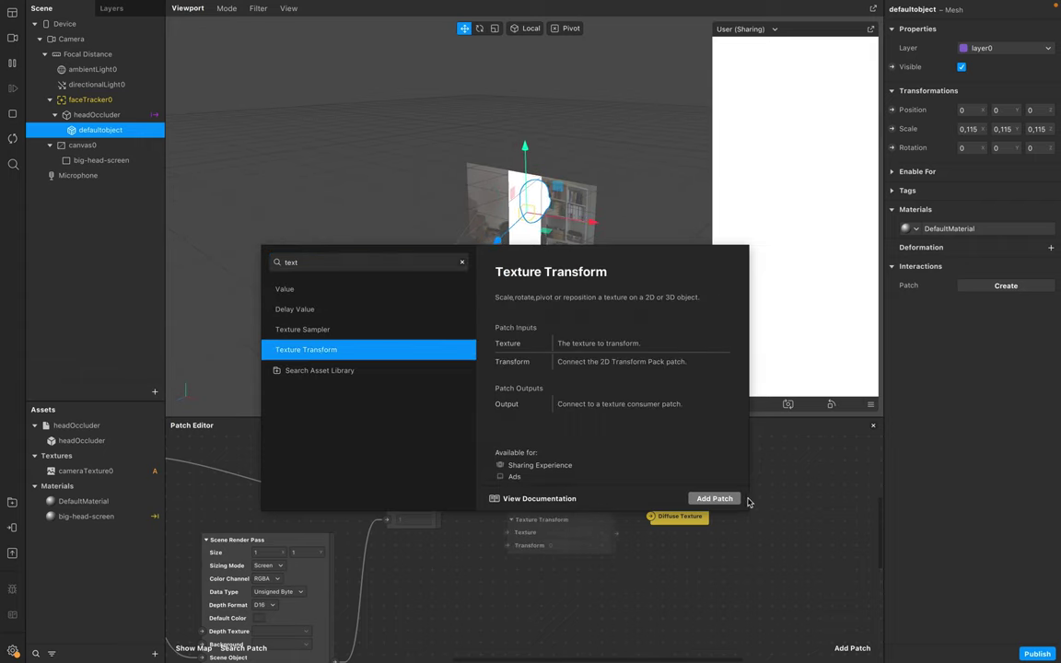
left_click(707, 499)
left_click_drag(566, 525, 565, 509)
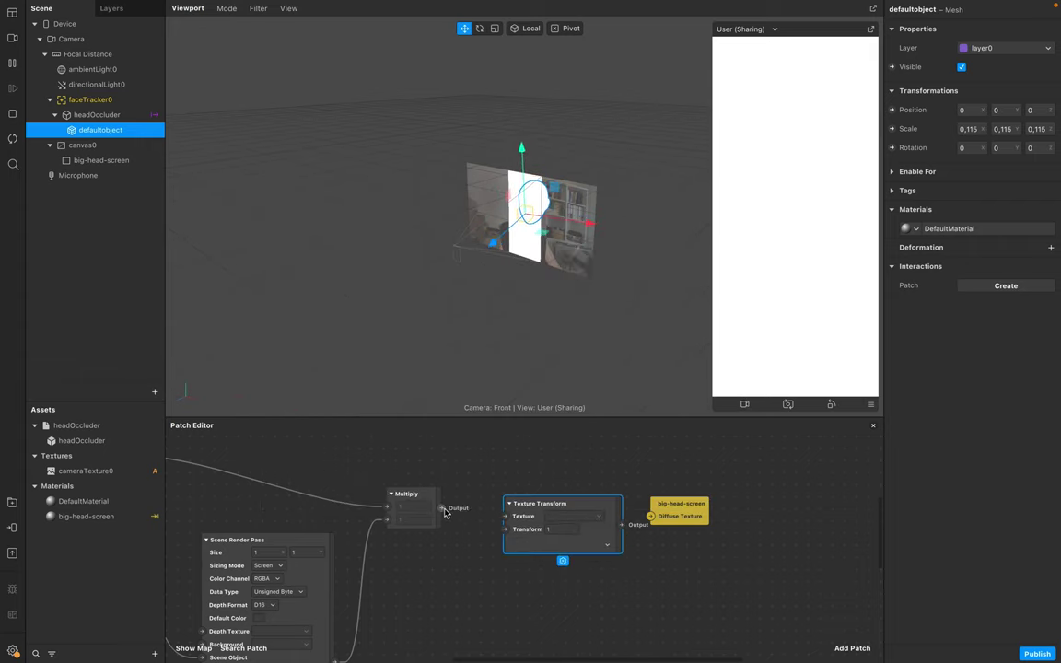
Wire Multiply through the Texture Transform's Texture input into big-head-screen's Diffuse Texture, and expand the Texture Transform preview
left_click_drag(444, 511, 497, 521)
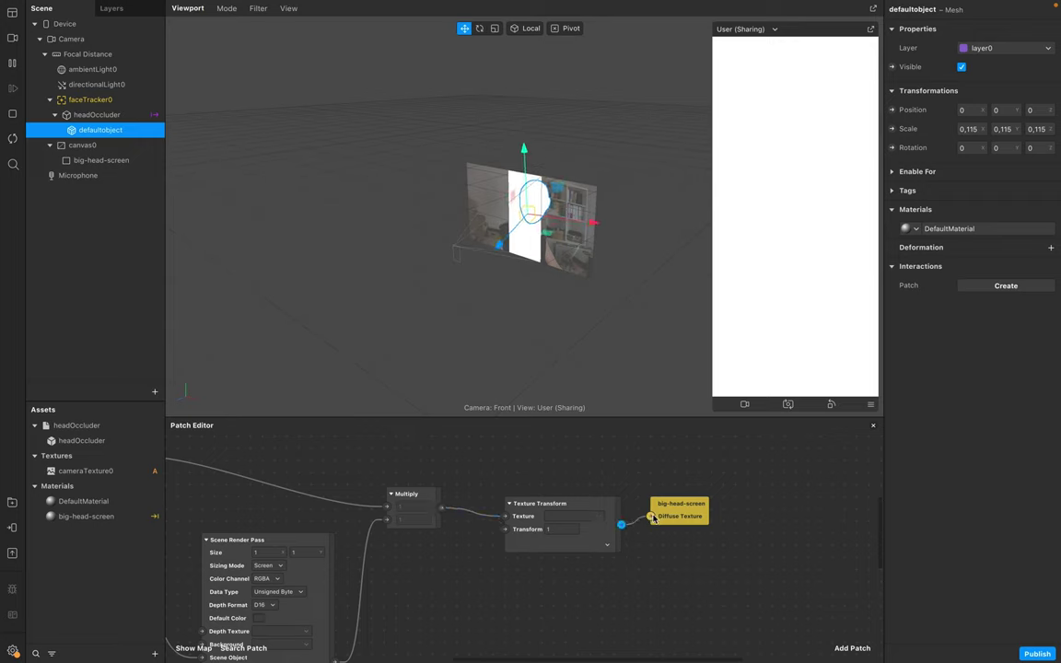
left_click_drag(652, 518, 653, 519)
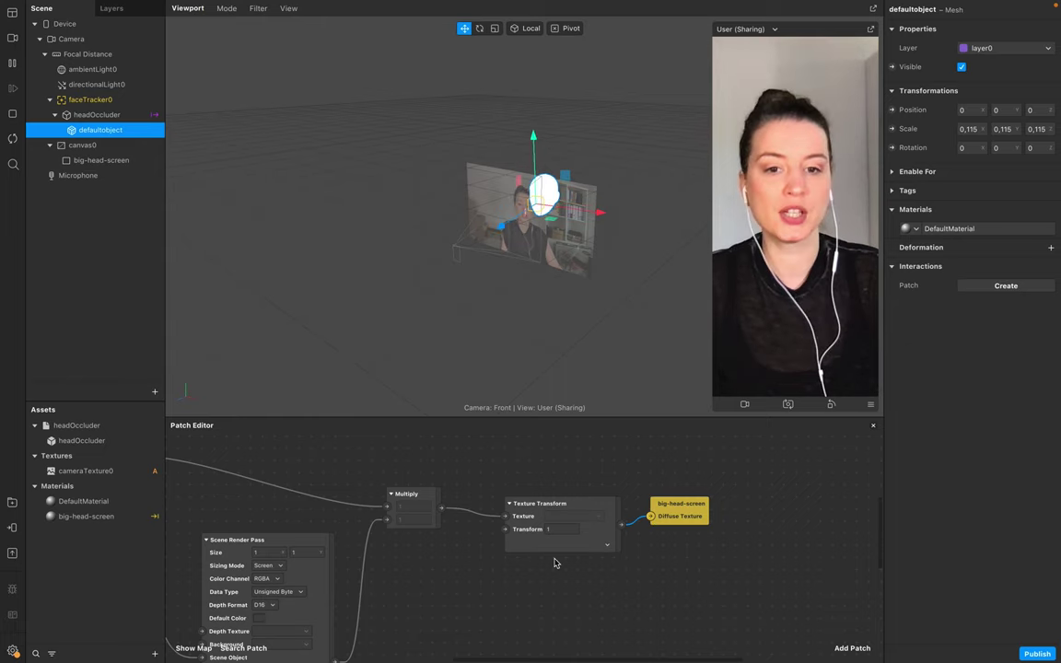
left_click(608, 543)
scroll(597, 572, "down", 3)
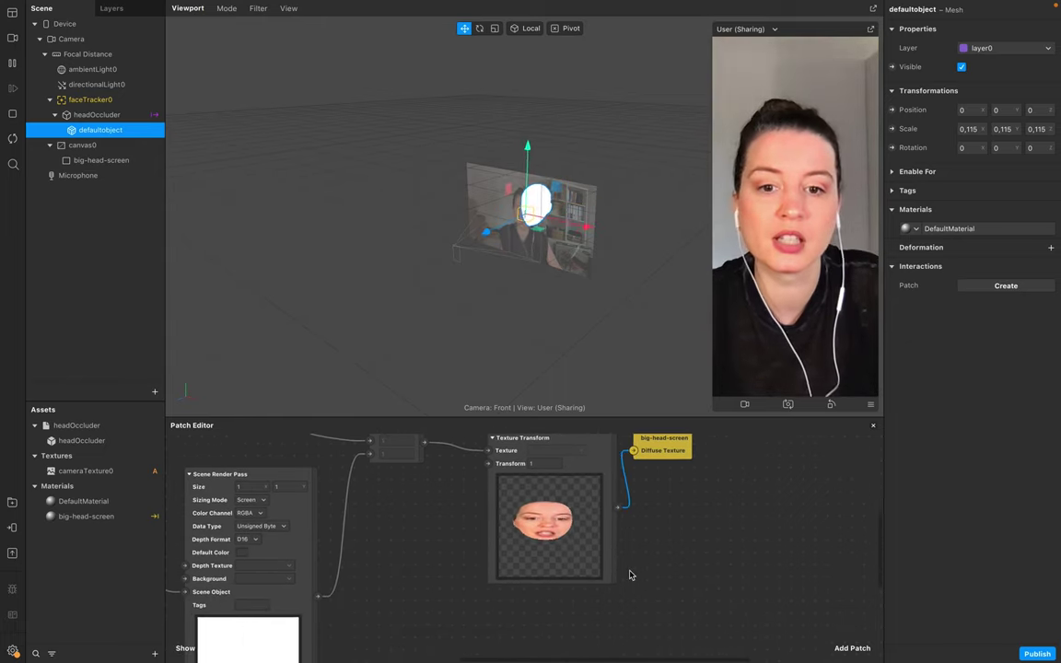
left_click_drag(672, 455, 733, 479)
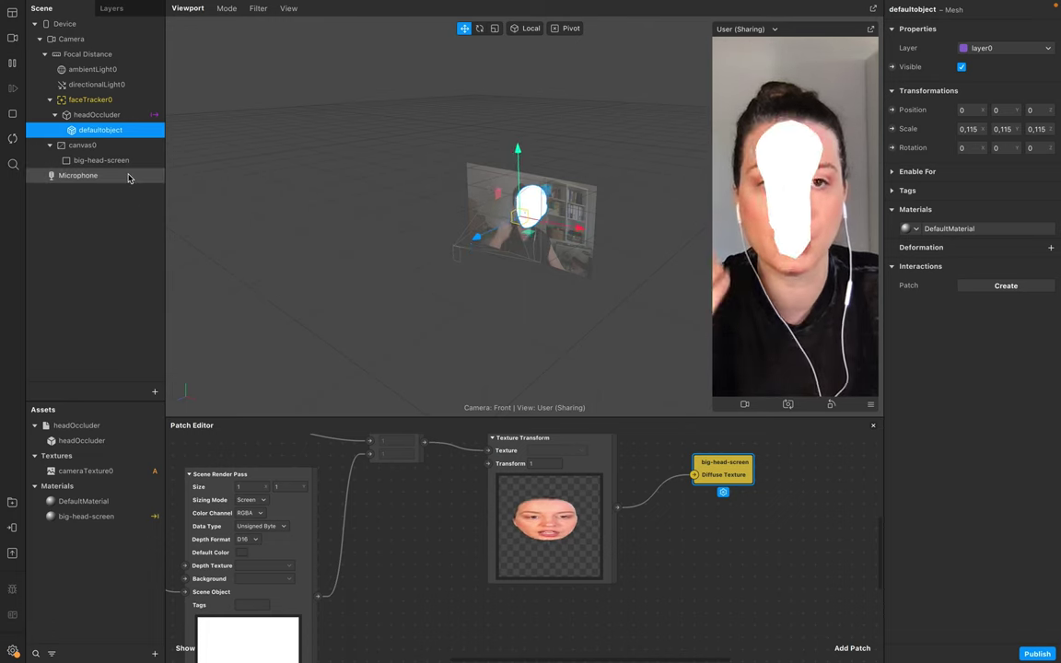
Turn off Use Depth Test in the big-head-screen material's advanced render options
left_click(101, 160)
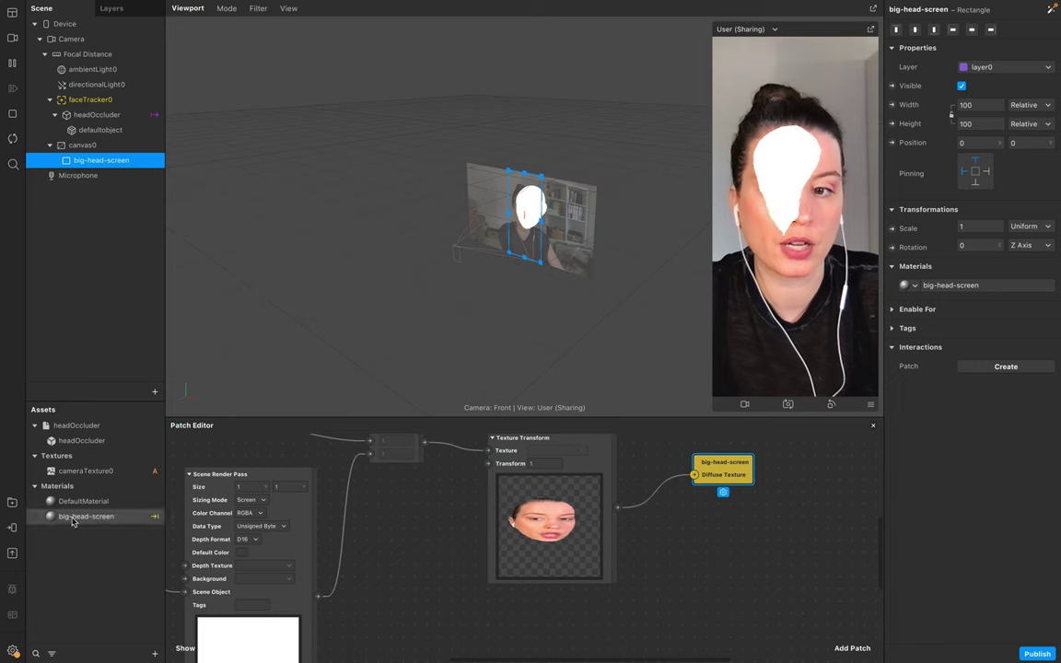
left_click(958, 285)
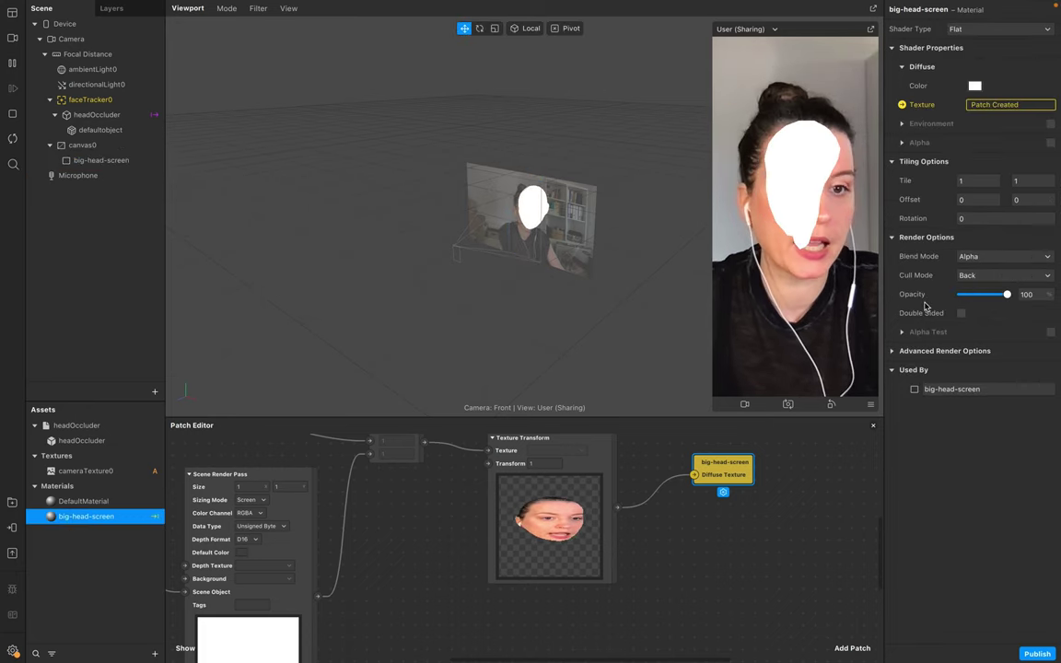
left_click(892, 352)
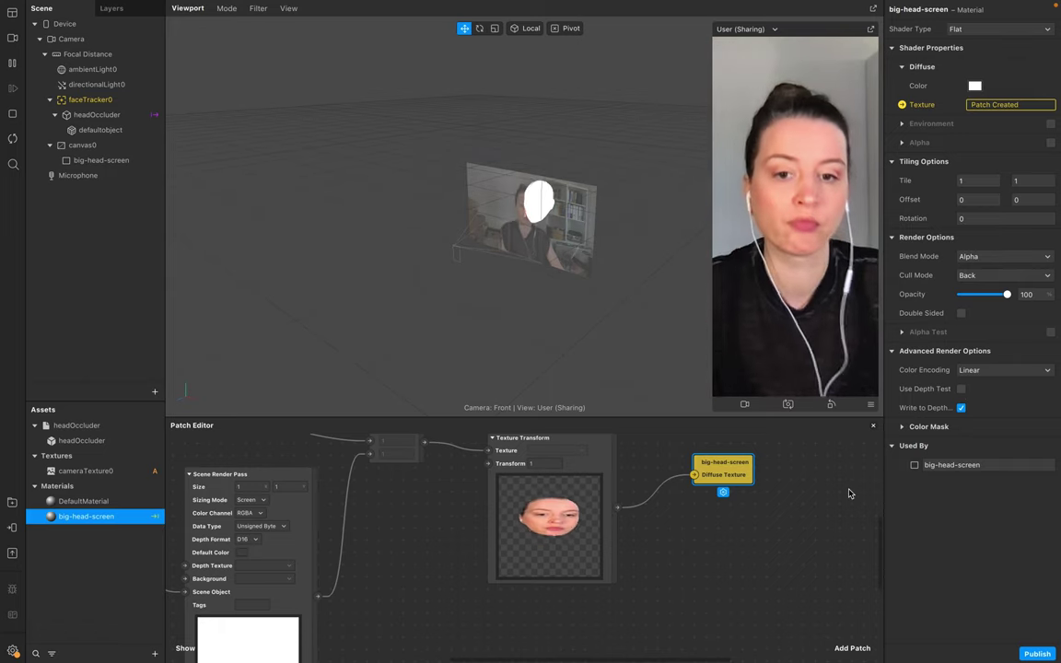
Move the Texture Transform and big-head-screen patches farther from Multiply and add a 2D Transform Pack patch
left_click_drag(623, 448, 681, 568)
scroll(633, 477, "right", 3)
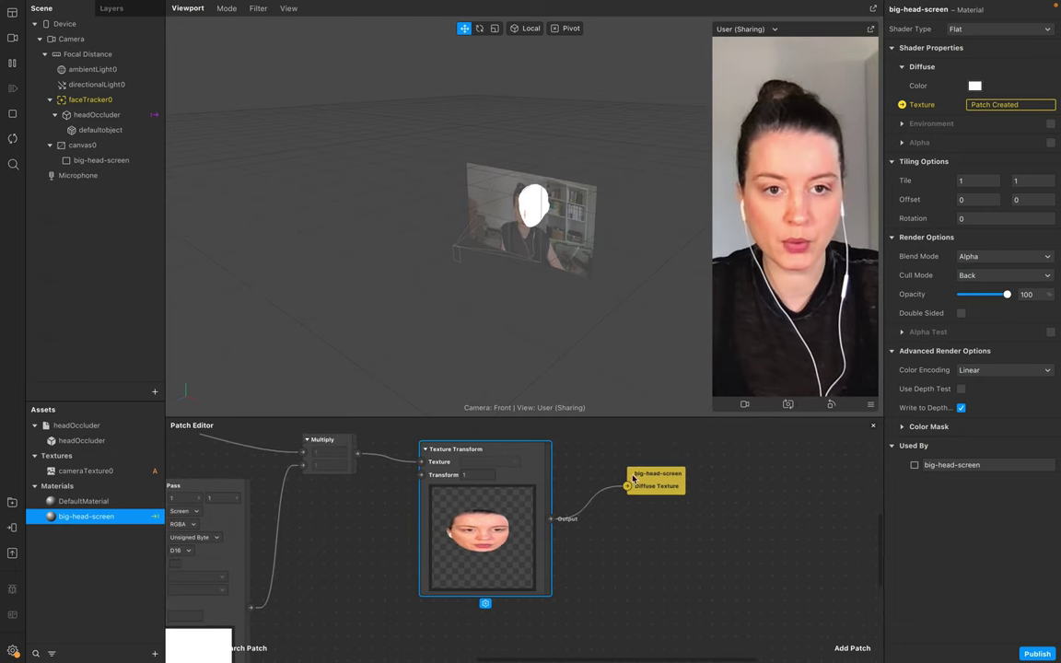
left_click_drag(541, 475, 649, 462)
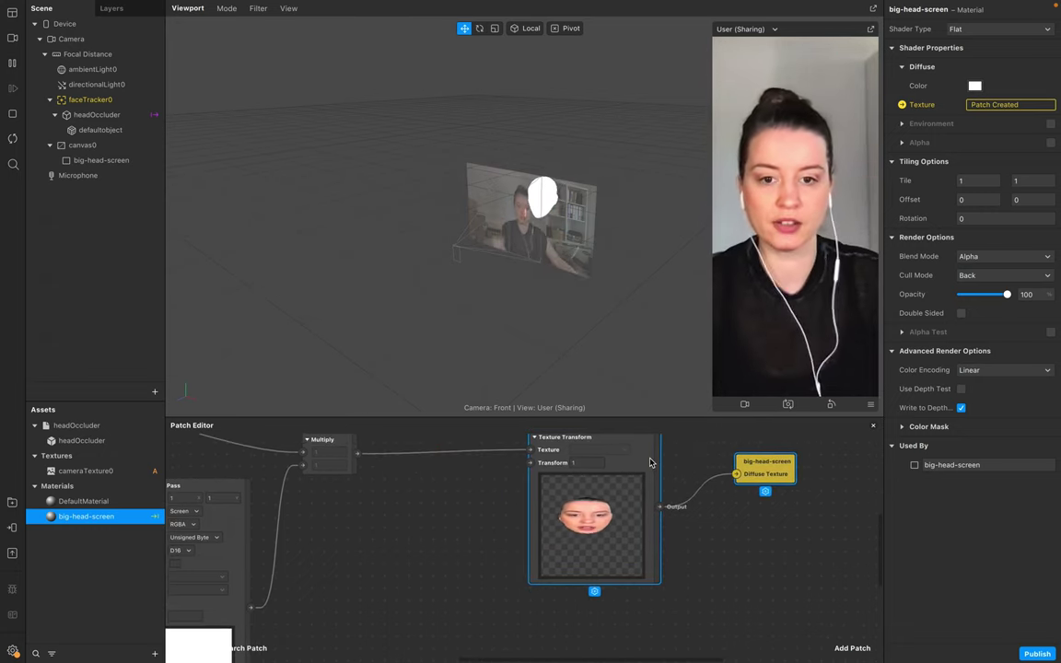
right_click(415, 552)
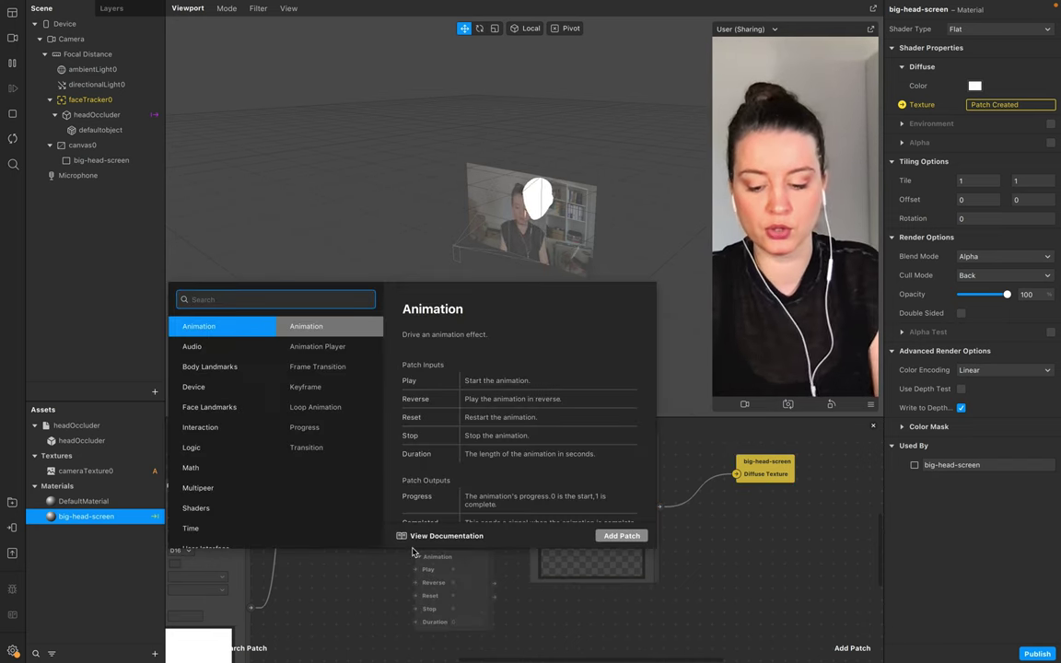
type("2d")
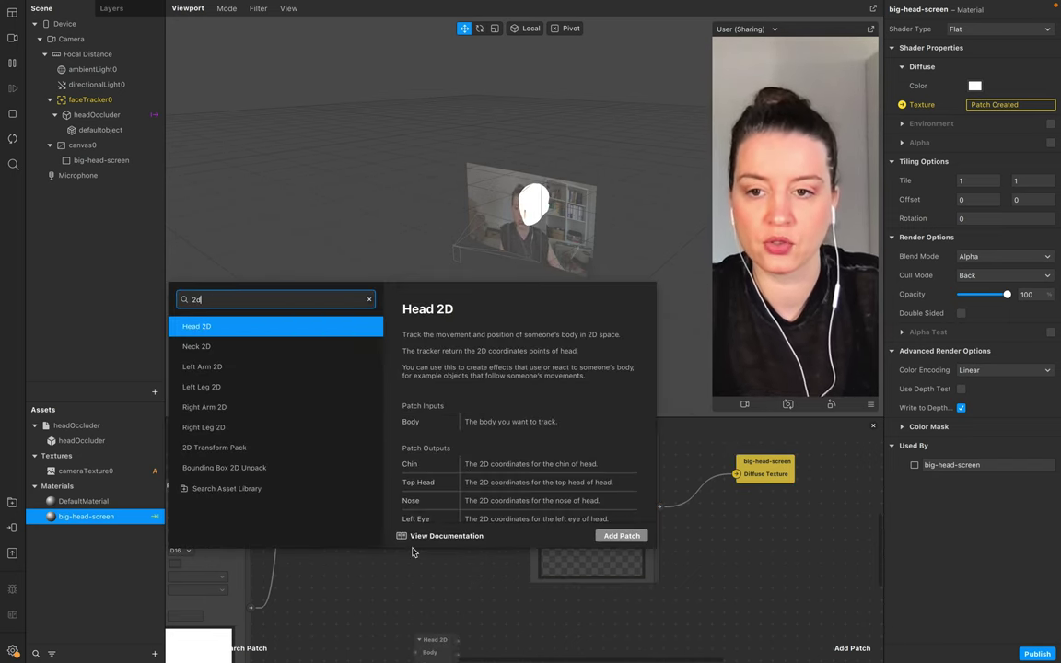
left_click(273, 450)
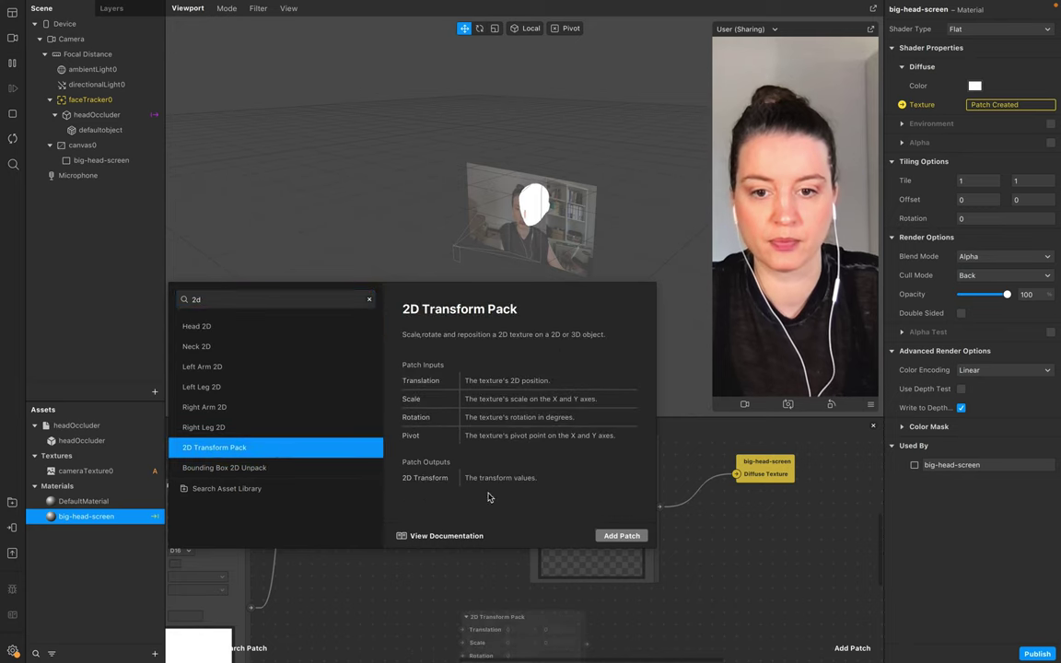
left_click(621, 535)
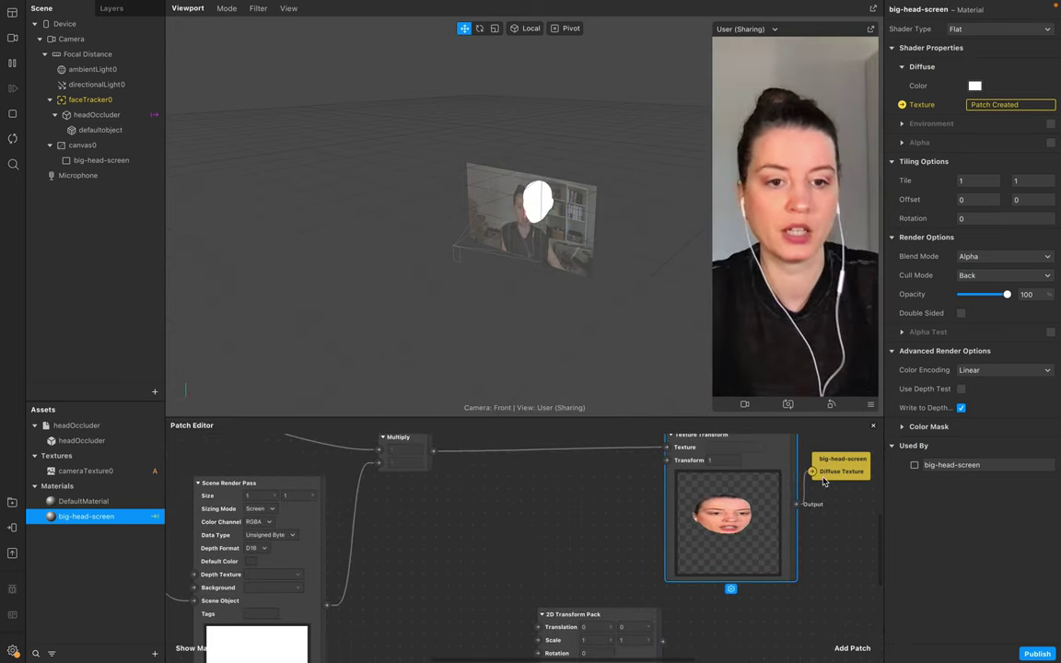
left_click(847, 483)
scroll(832, 505, "right", 5)
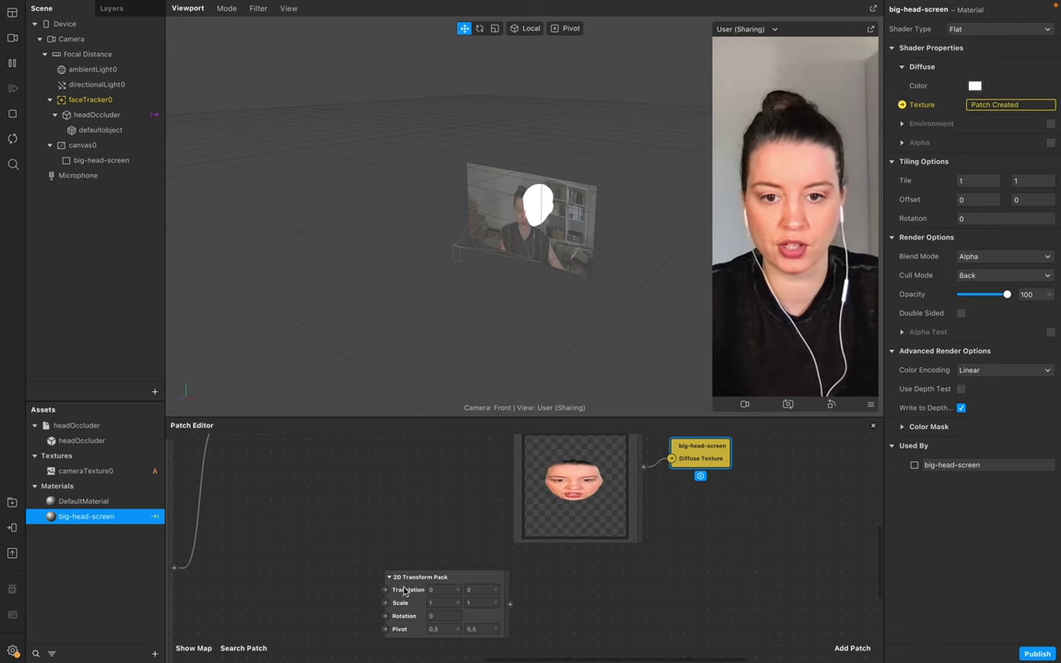
Connect the 2D Transform Pack to the Texture Transform's Transform input and set its X and Y scale to 1.5
left_click_drag(472, 583, 393, 472)
scroll(433, 587, "up", 3)
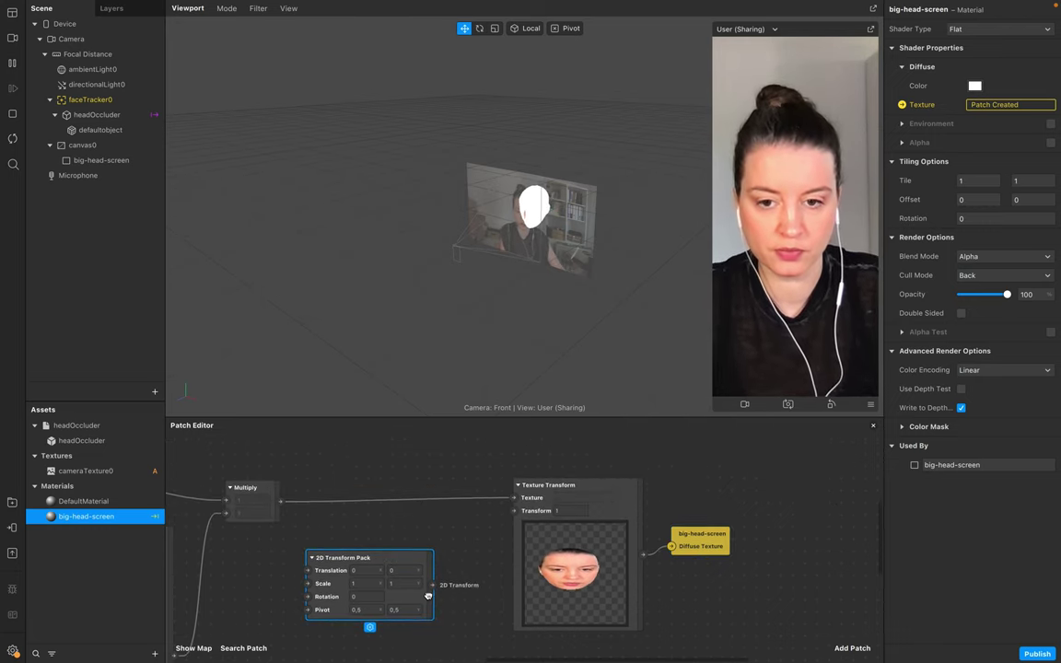
left_click_drag(433, 587, 514, 510)
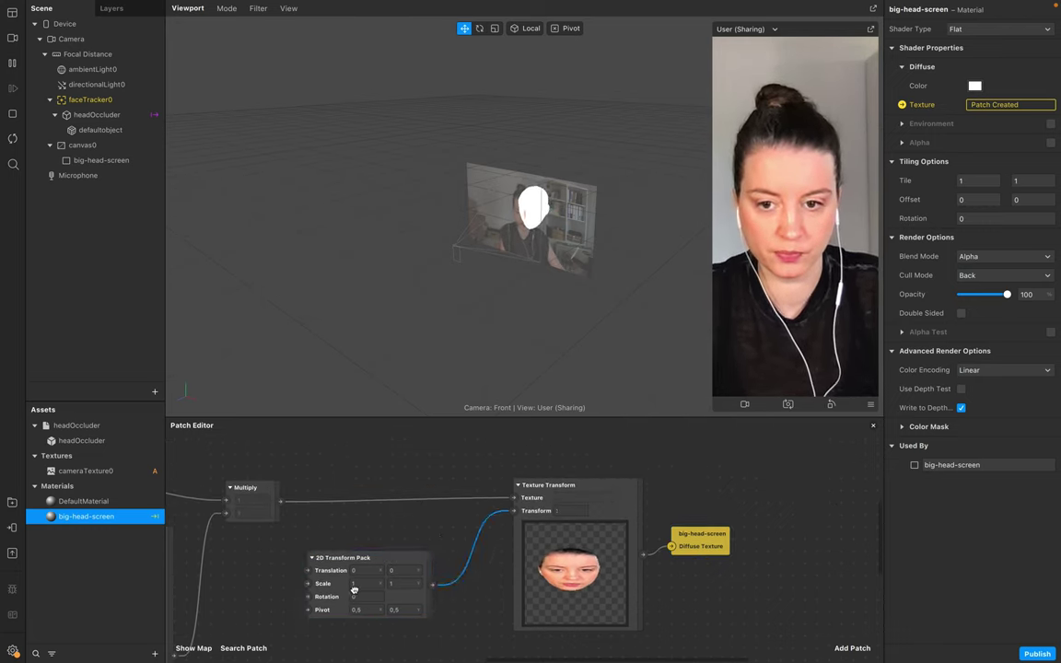
left_click(382, 588)
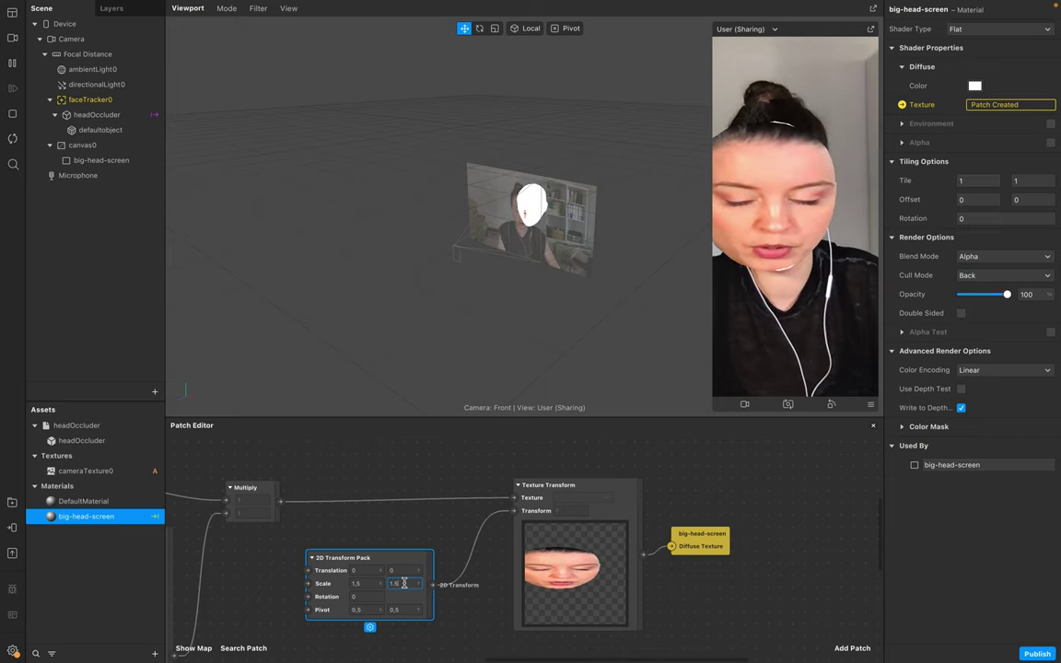
left_click(356, 597)
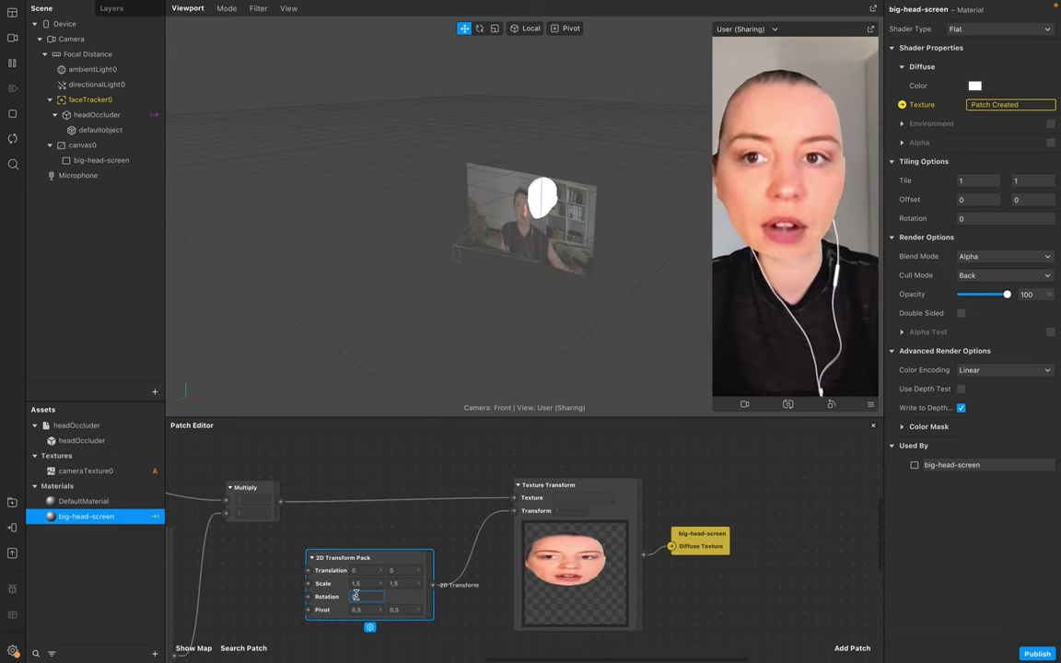
Insert a new rectangle under canvas0 and place it above big-head-screen in the scene hierarchy
left_click(103, 130)
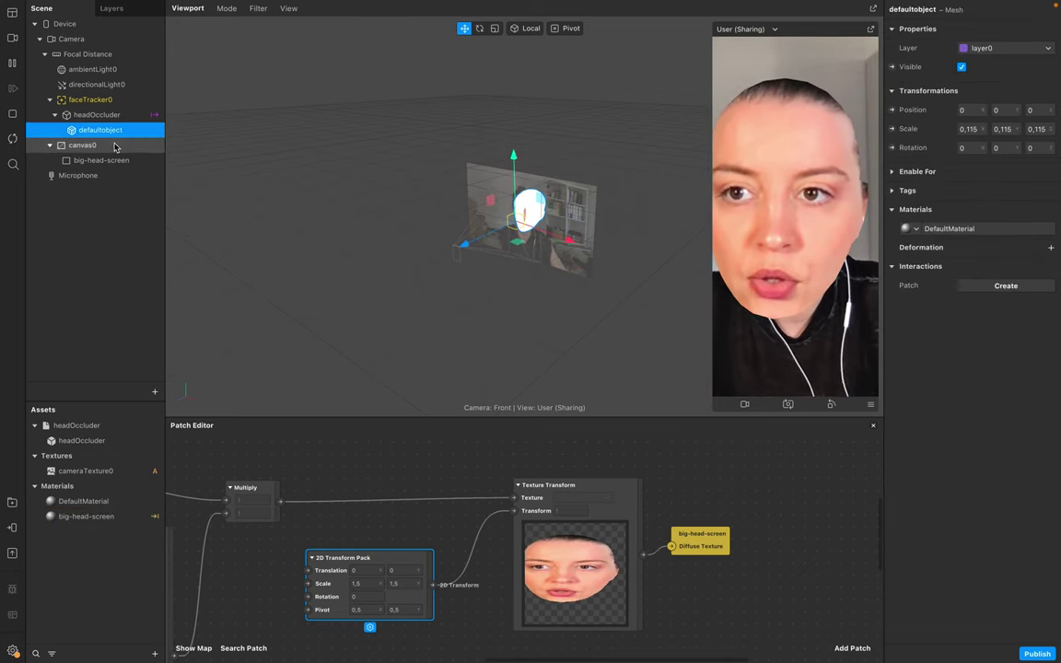
left_click(115, 146)
left_click(155, 391)
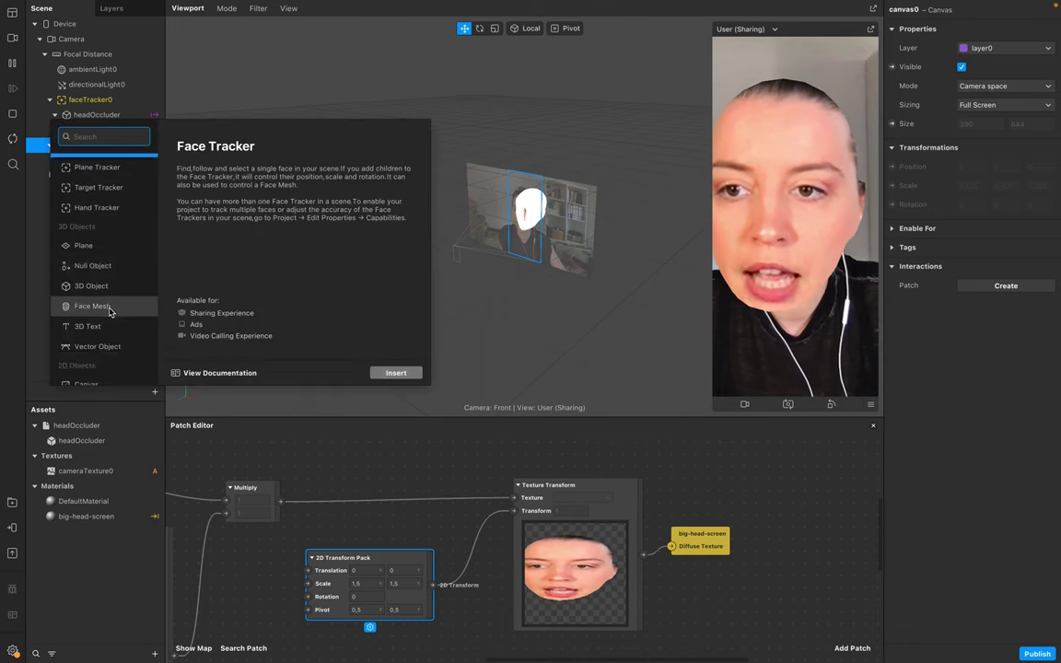
scroll(102, 308, "down", 3)
left_click(100, 366)
left_click(396, 373)
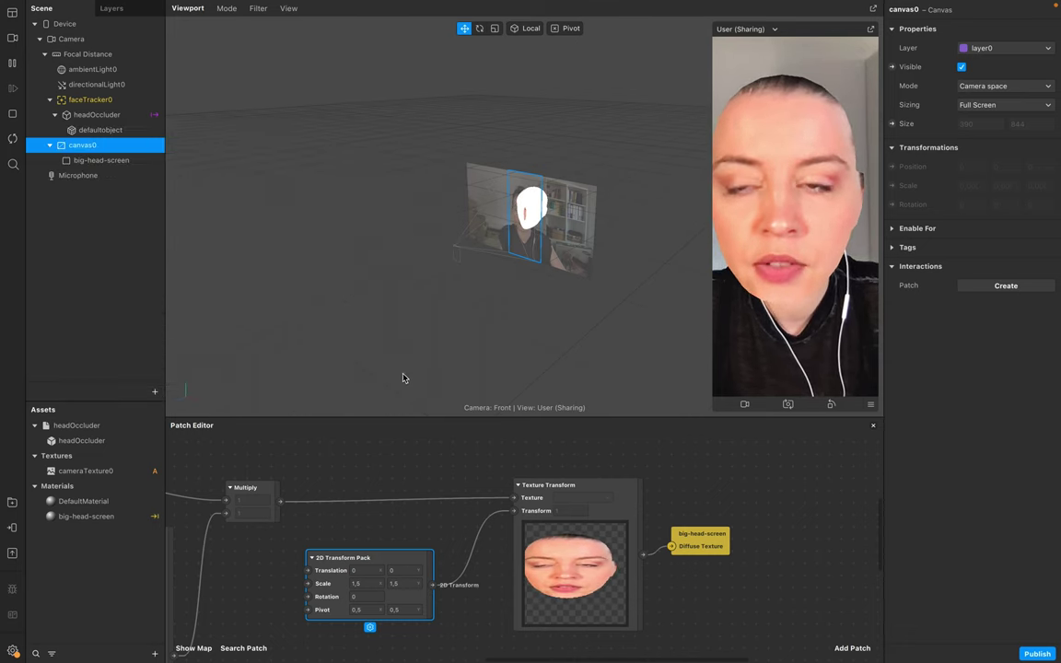
left_click_drag(87, 176, 89, 157)
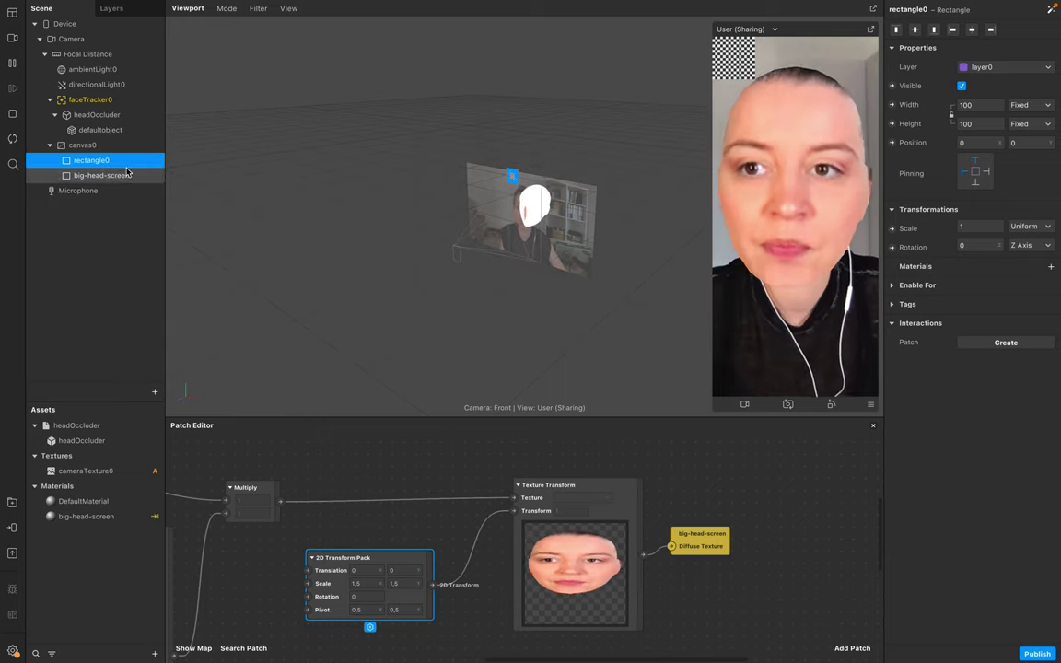
key("Delete")
key("ctrl+z")
key("Delete")
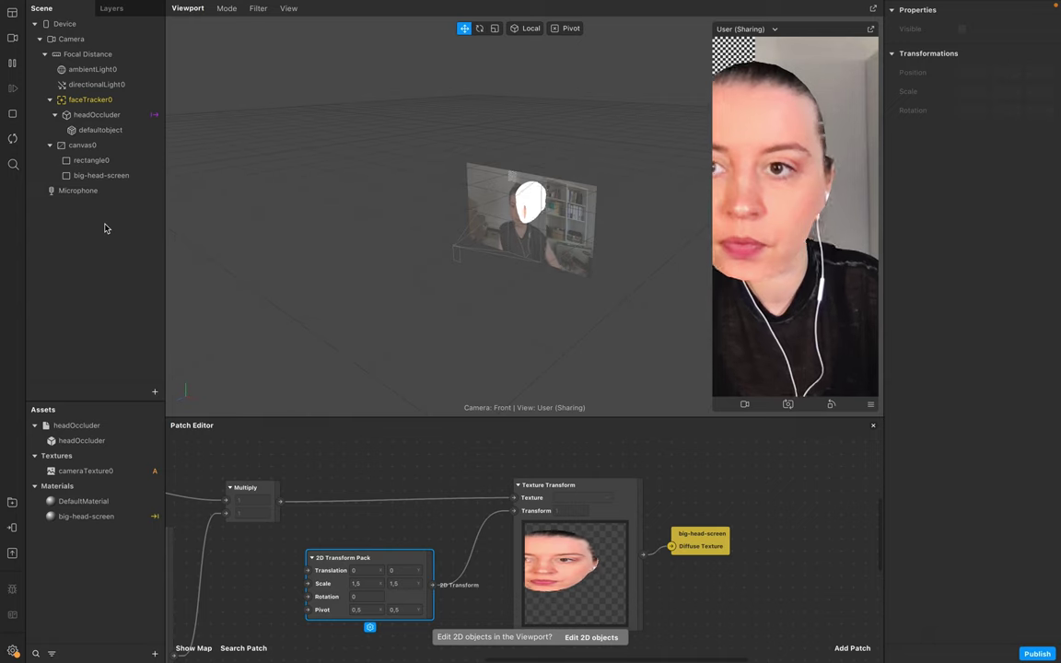
key("ctrl+z")
Rename the new rectangle under canvas0 as bg-screen
double_click(126, 163)
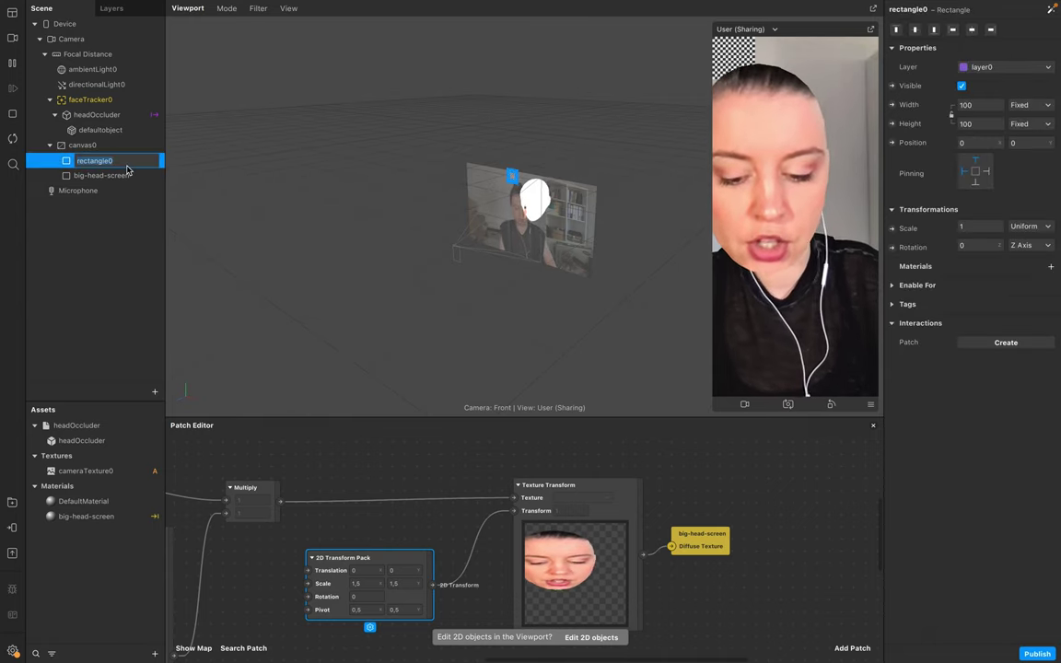
type("bg-screen")
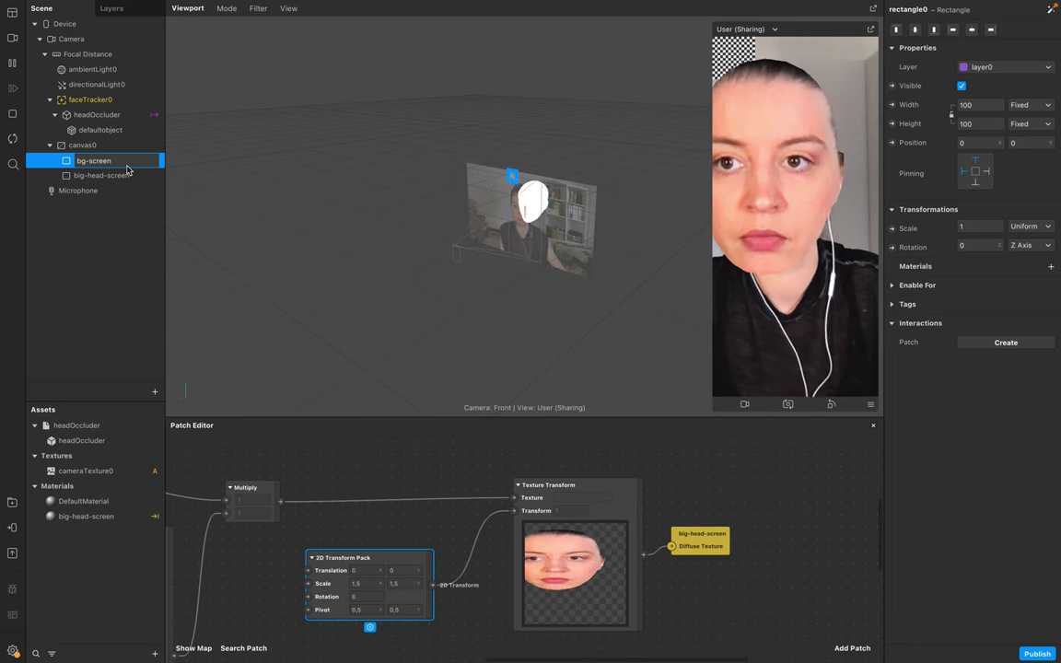
key("Return")
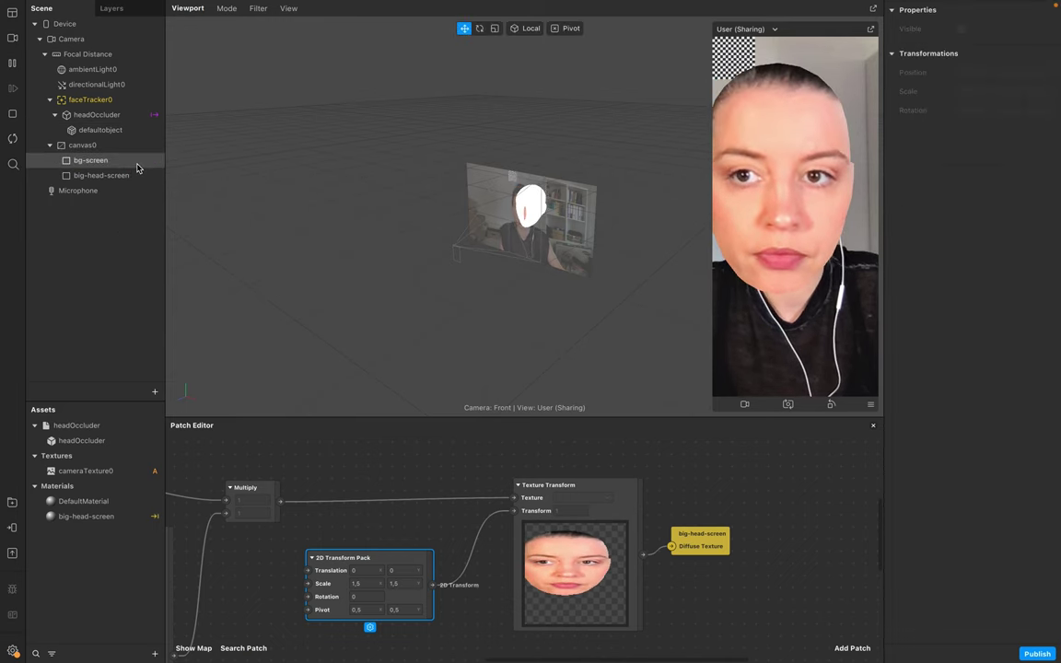
Make the bg-screen rectangle fill the full width and full height of the canvas
left_click(133, 163)
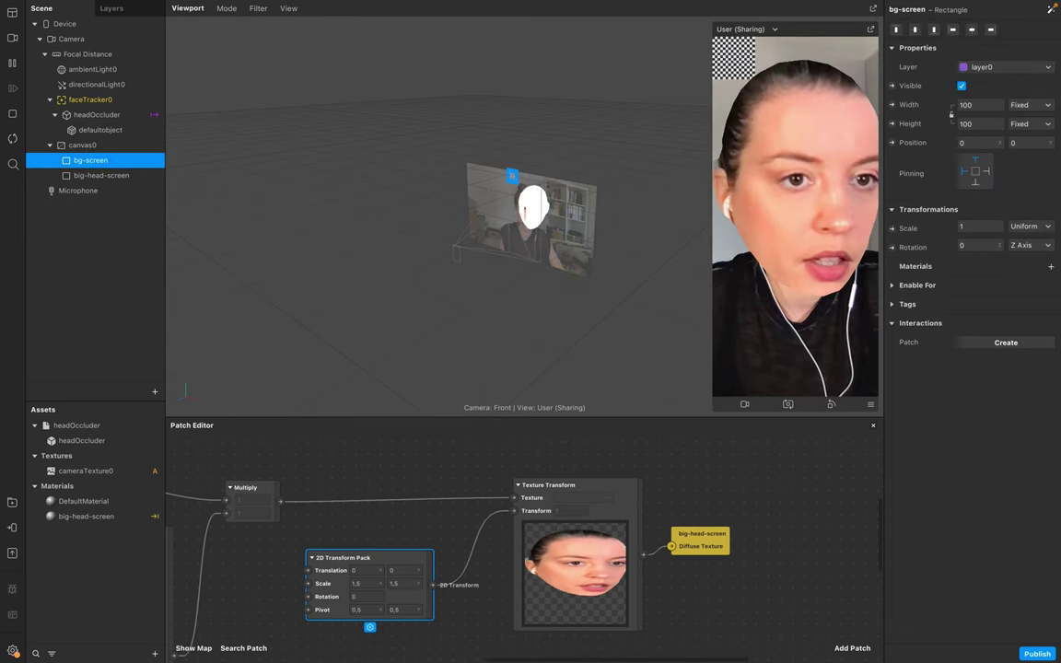
left_click(982, 105)
left_click(981, 124)
left_click(982, 123)
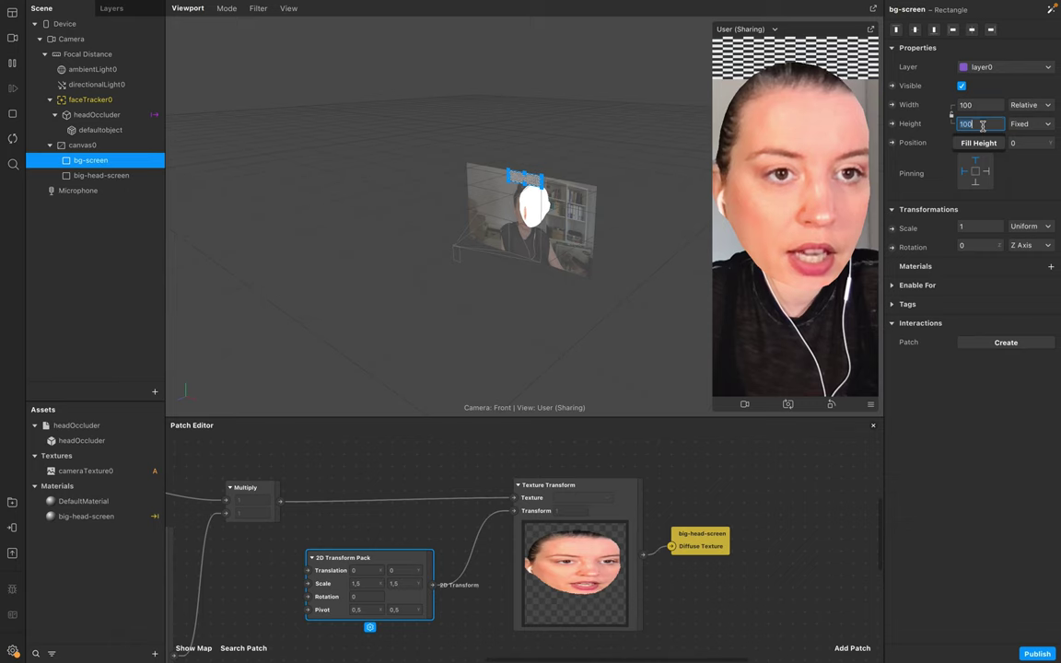
left_click(979, 144)
Create a new material for the bg-screen rectangle and name the material bg-screen
left_click(1052, 266)
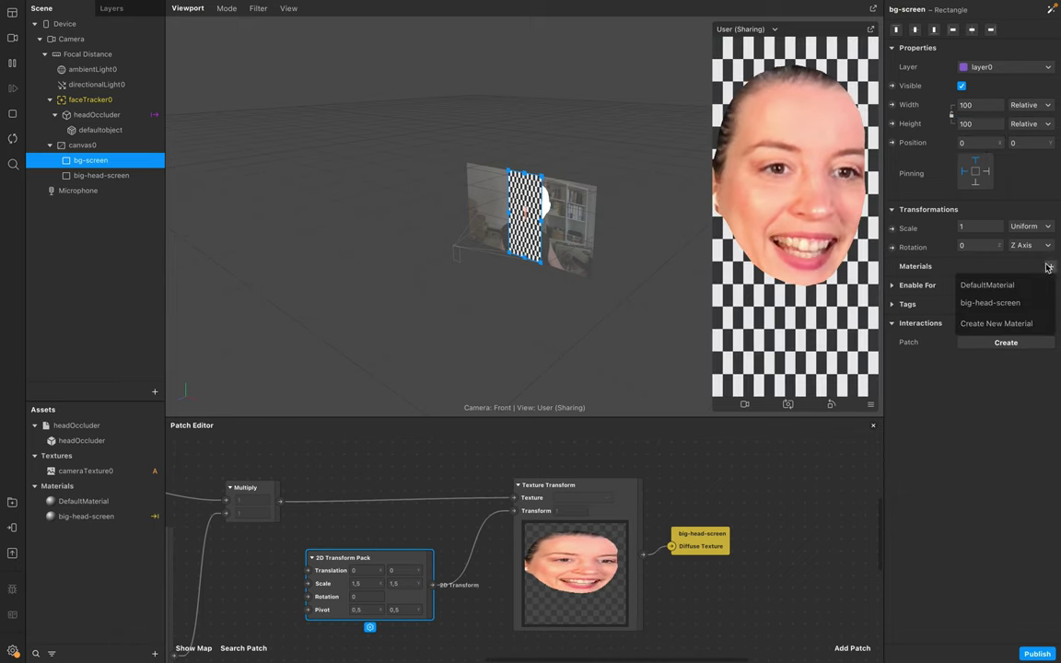
left_click(959, 318)
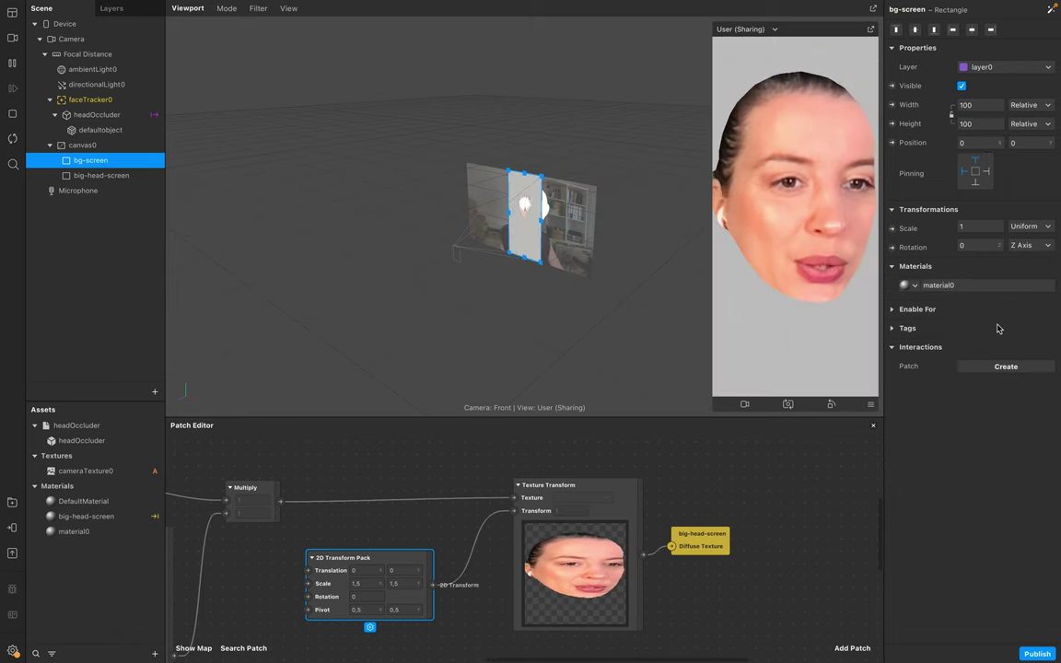
left_click(958, 288)
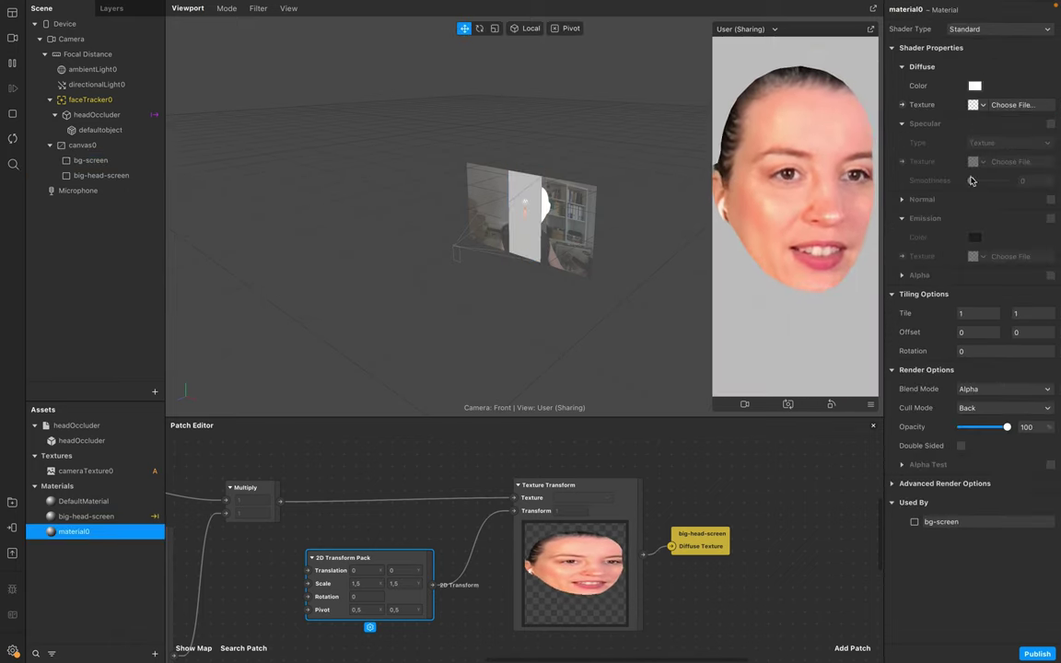
double_click(910, 10)
type("bg-screen")
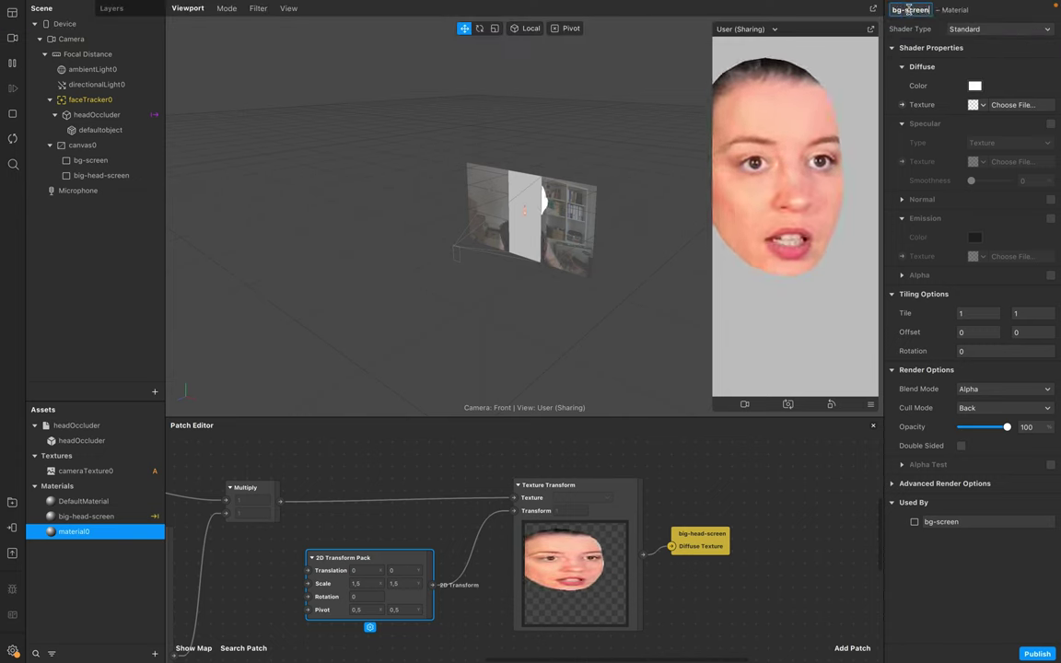
Set the bg-screen material's shader type to Flat and its diffuse texture to cameraTexture0
left_click(992, 29)
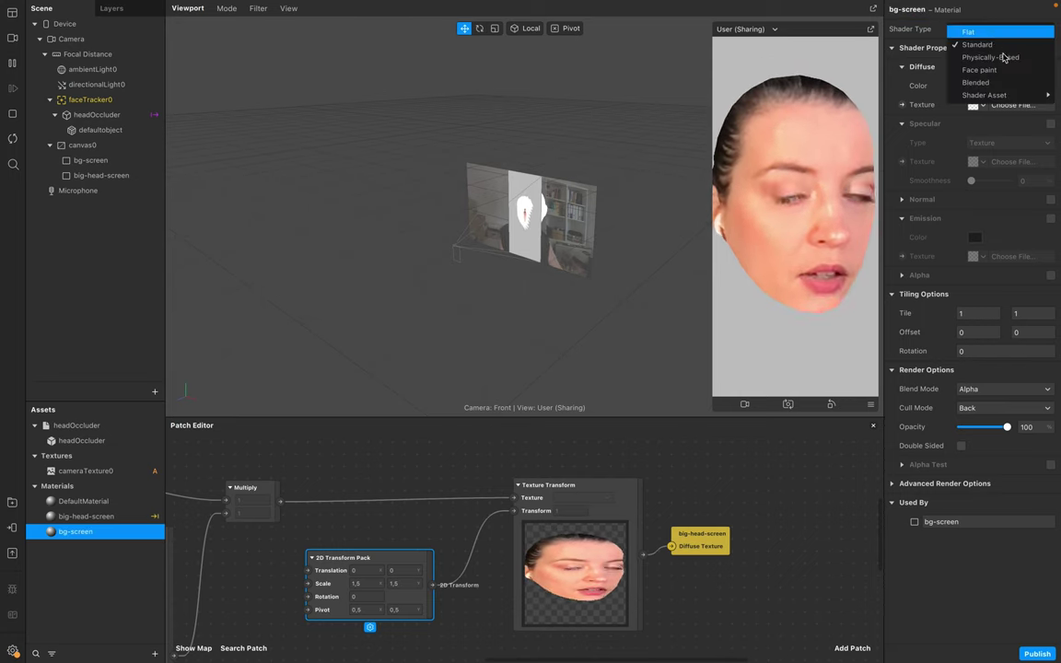
left_click(977, 32)
left_click(977, 105)
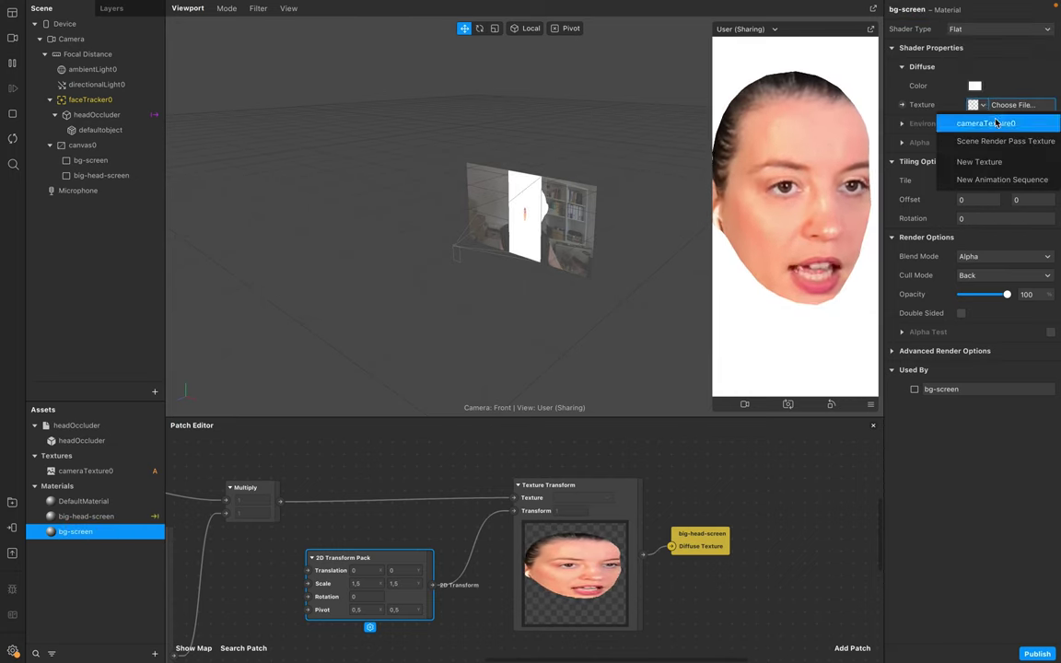
left_click(977, 123)
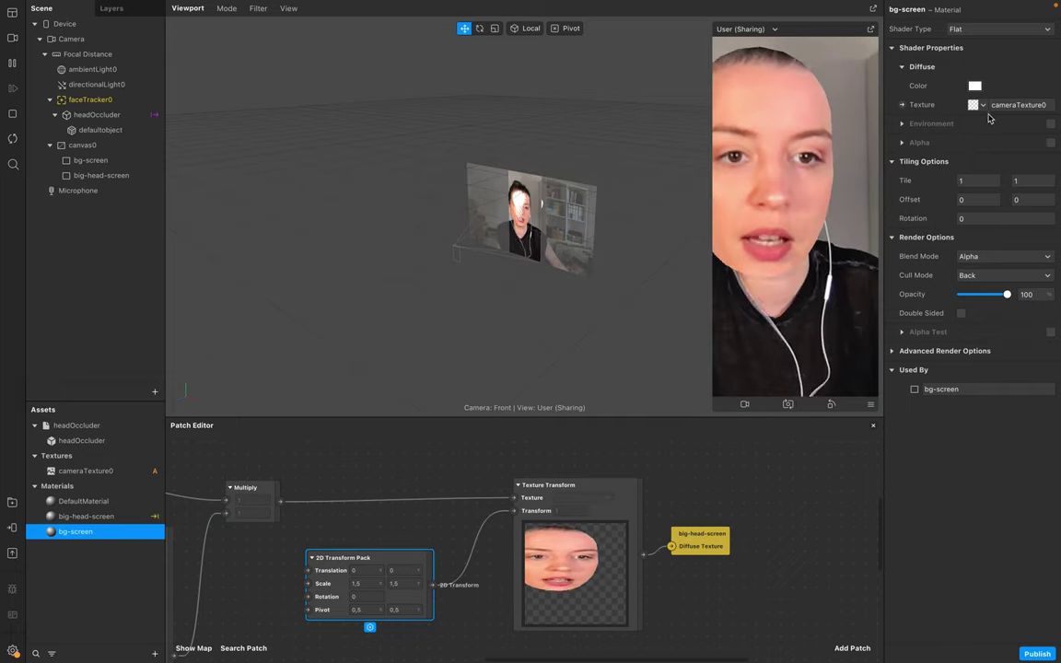
Turn off Use Depth Test in the bg-screen material's advanced render options
left_click(922, 351)
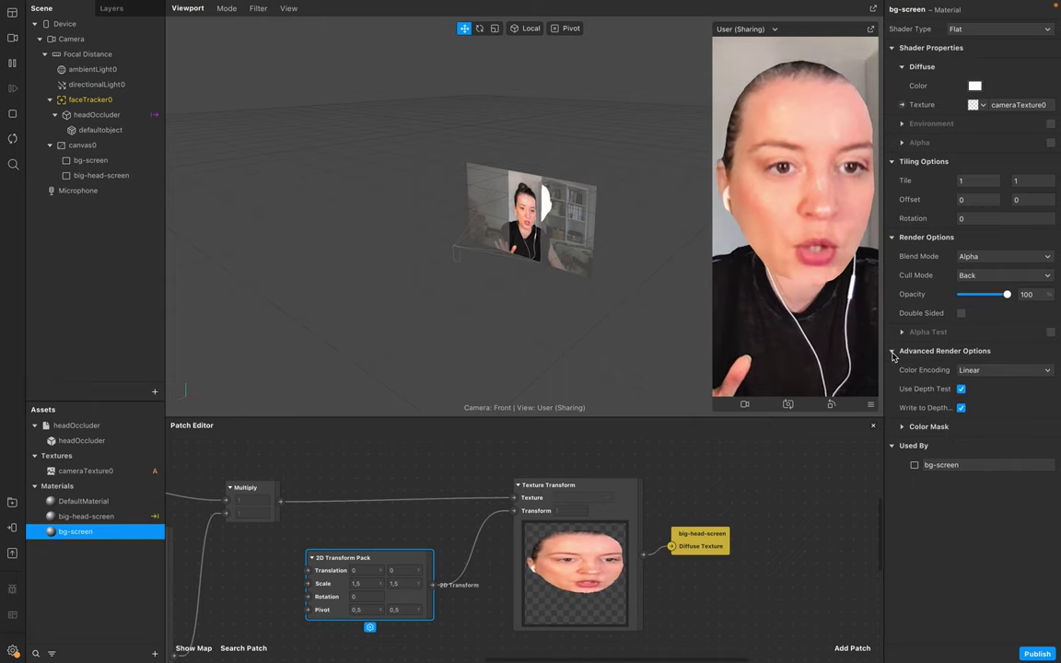
left_click(961, 389)
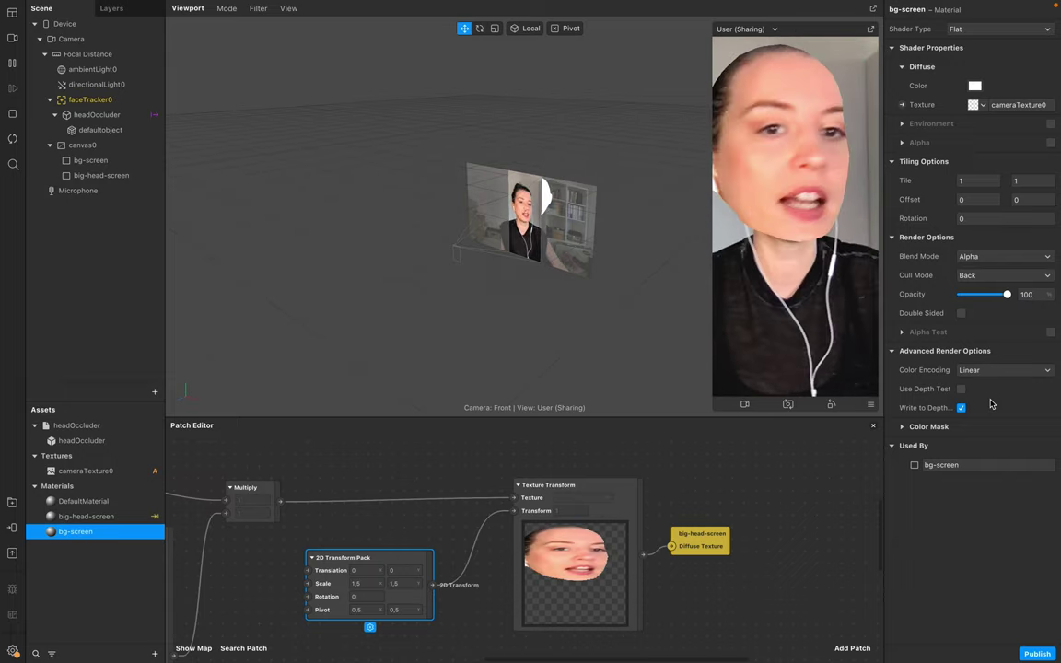
Open the Y pivot value of the 2D Transform Pack patch for editing
left_click(394, 610)
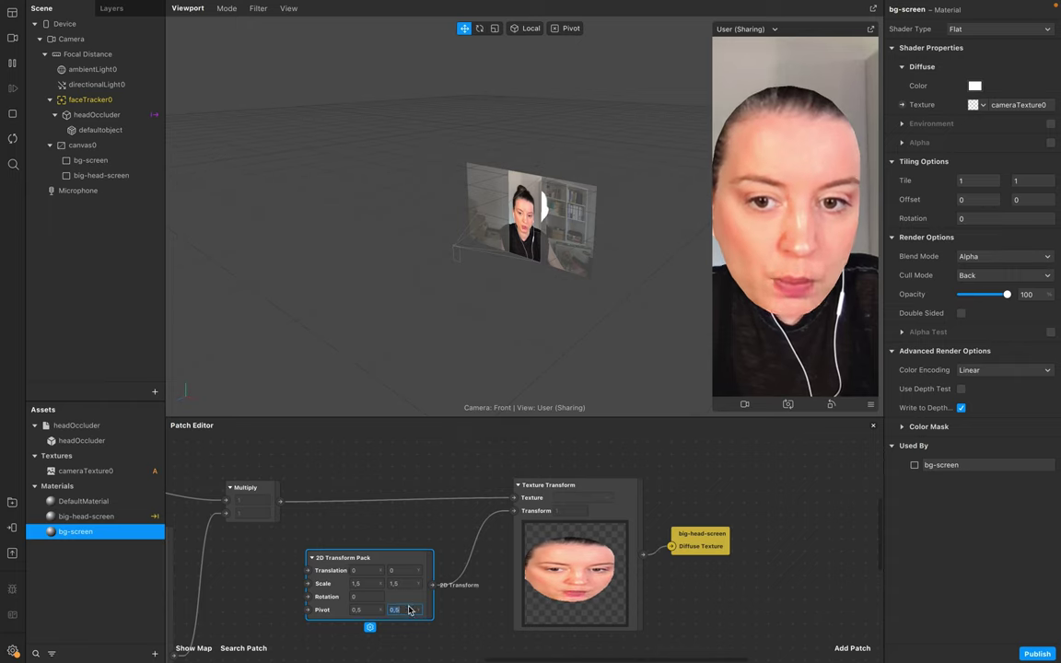
left_click(408, 610)
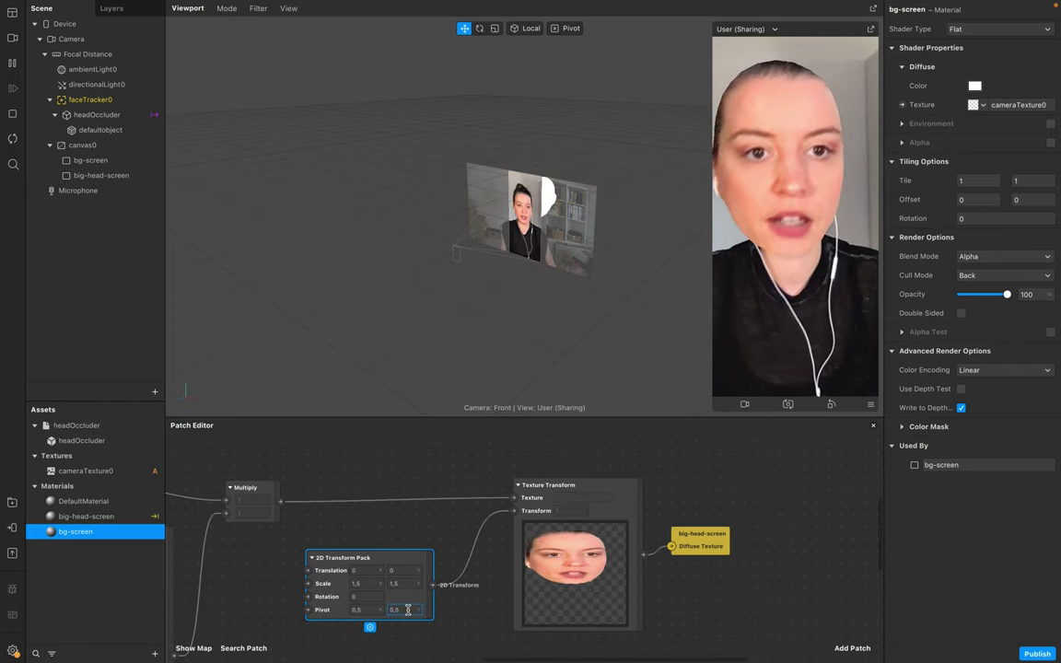